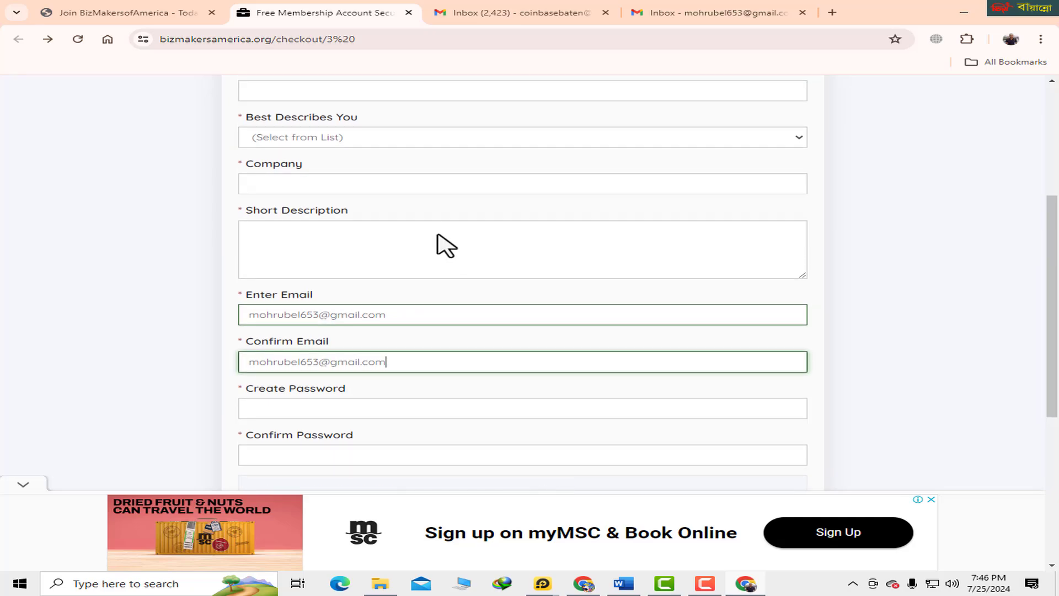
# Enter the member's first name and last name in the Free Membership sign-up form.
pyautogui.click(397, 235)
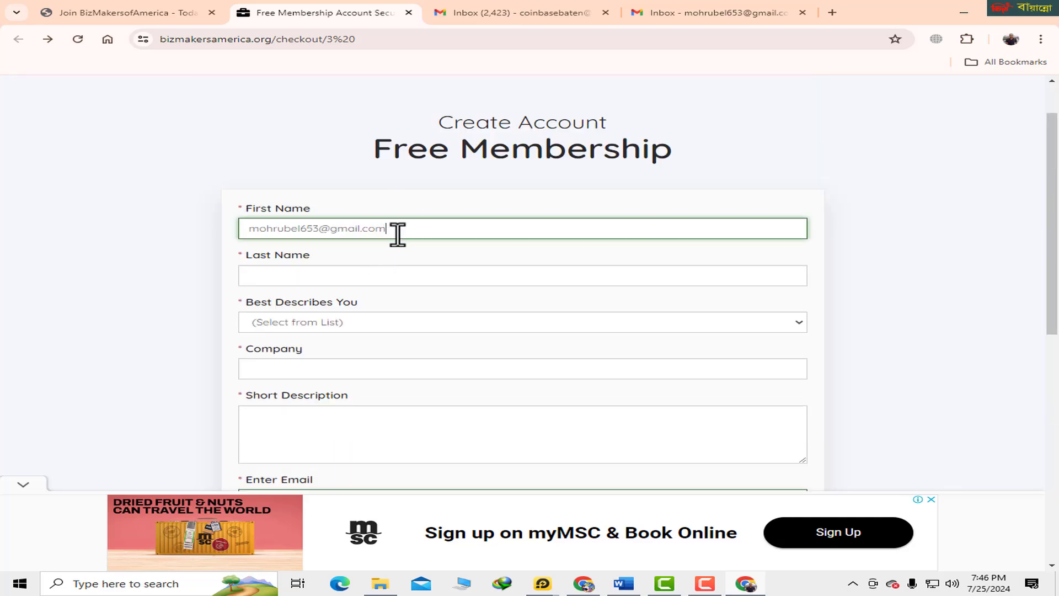
pyautogui.press('BackSpace')
pyautogui.press('BackSpace')
pyautogui.press('BackSpace')
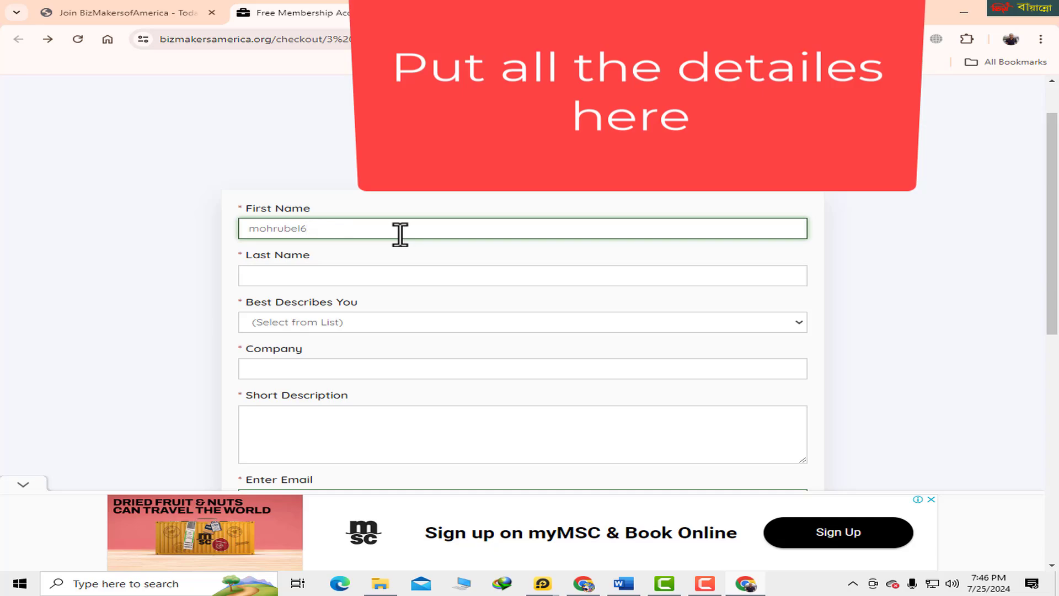
pyautogui.click(328, 276)
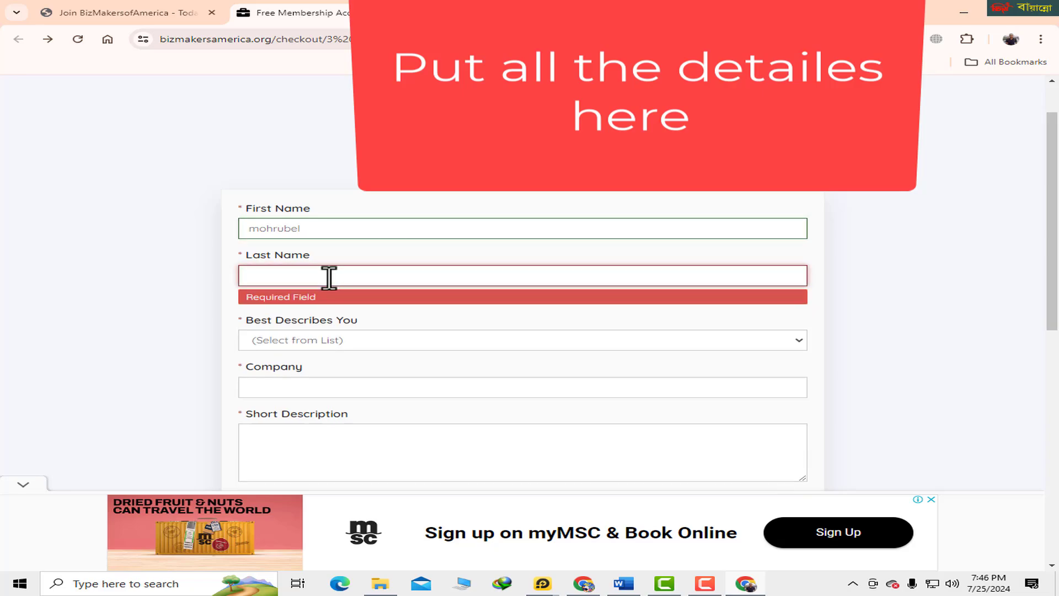
pyautogui.write('bba')
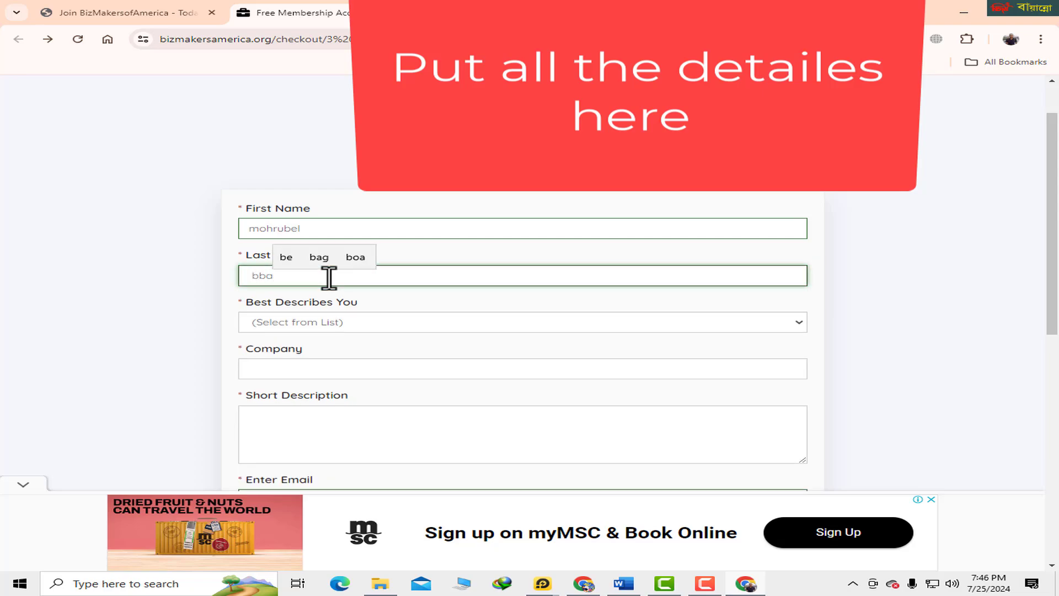
pyautogui.write('o')
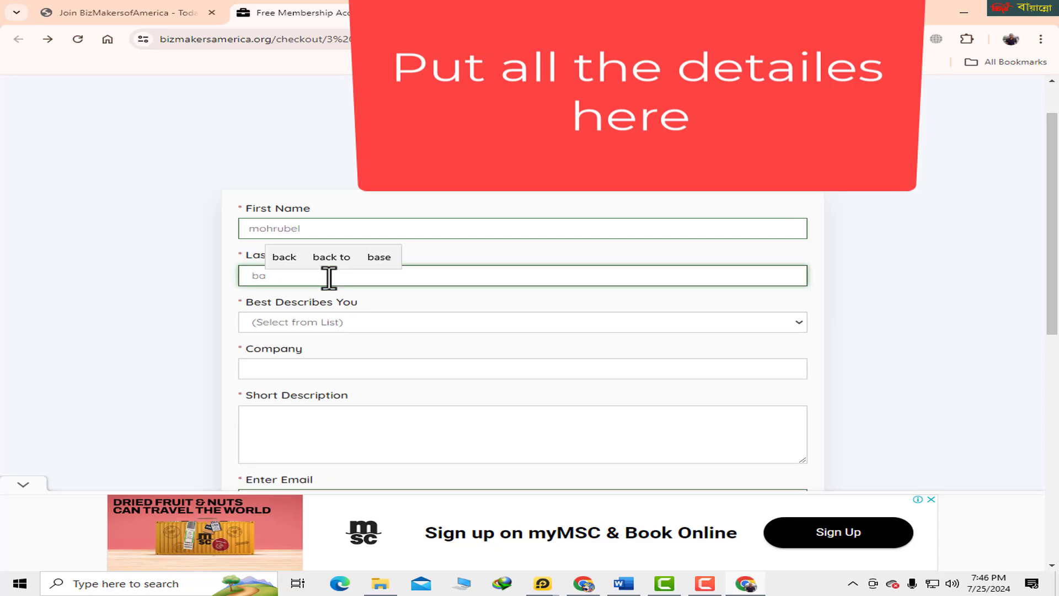
pyautogui.write('ten')
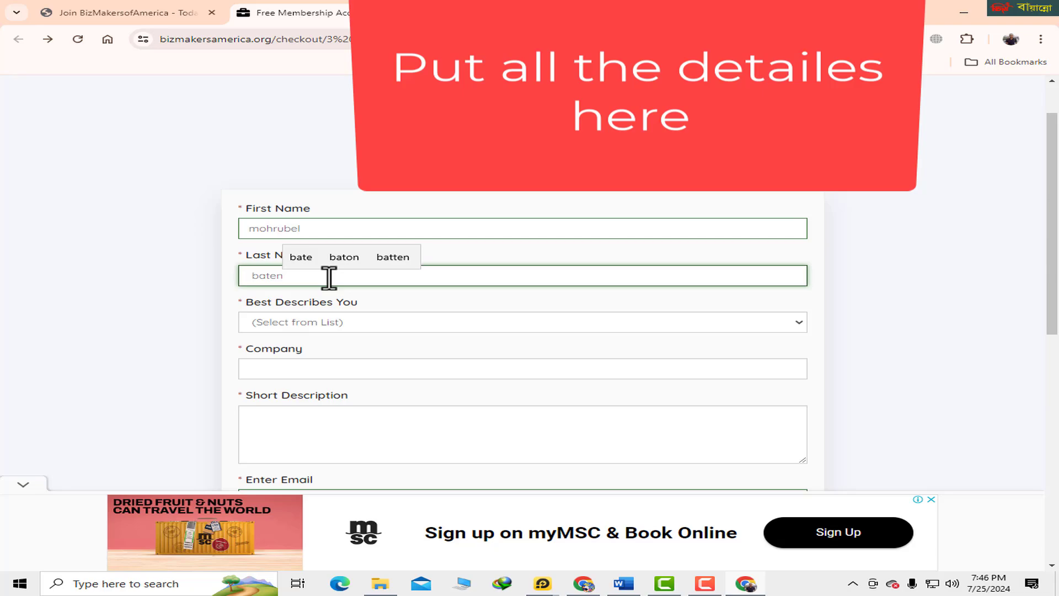
# Choose Other under Best Describes You and enter the company name in the sign-up form.
pyautogui.click(355, 362)
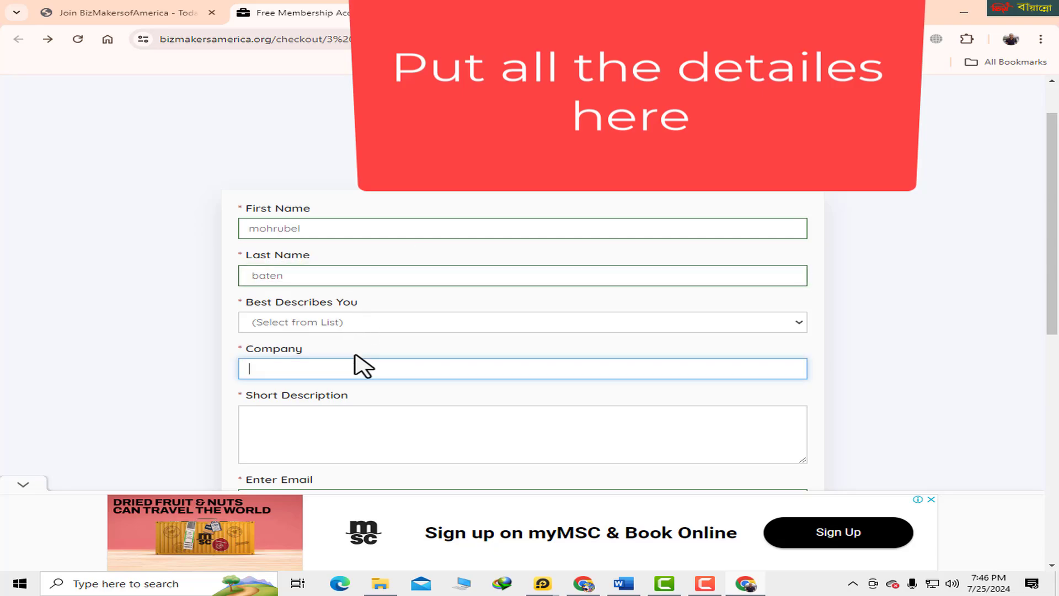
pyautogui.click(345, 326)
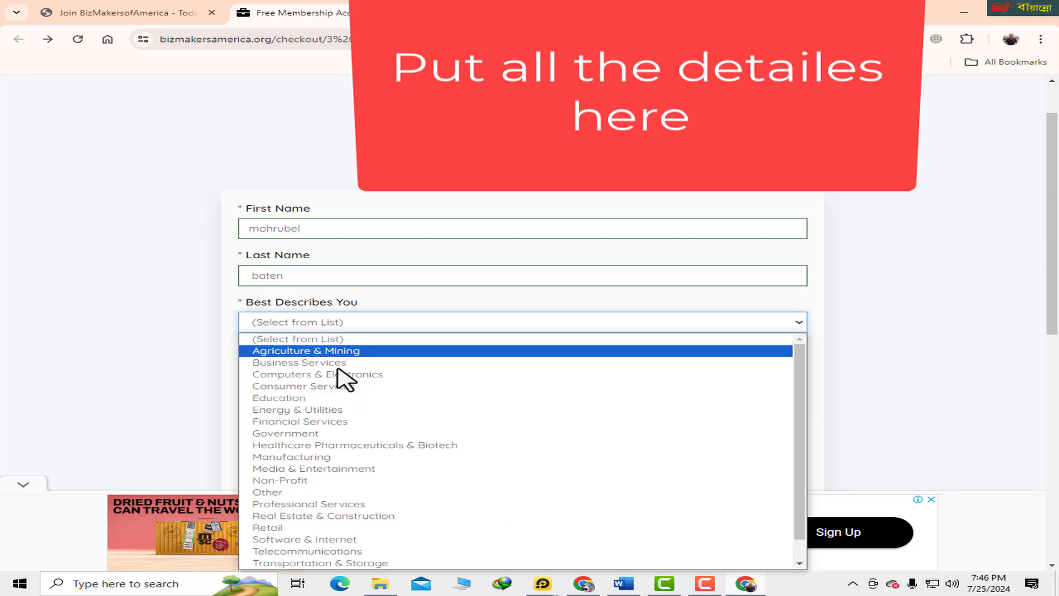
pyautogui.click(283, 492)
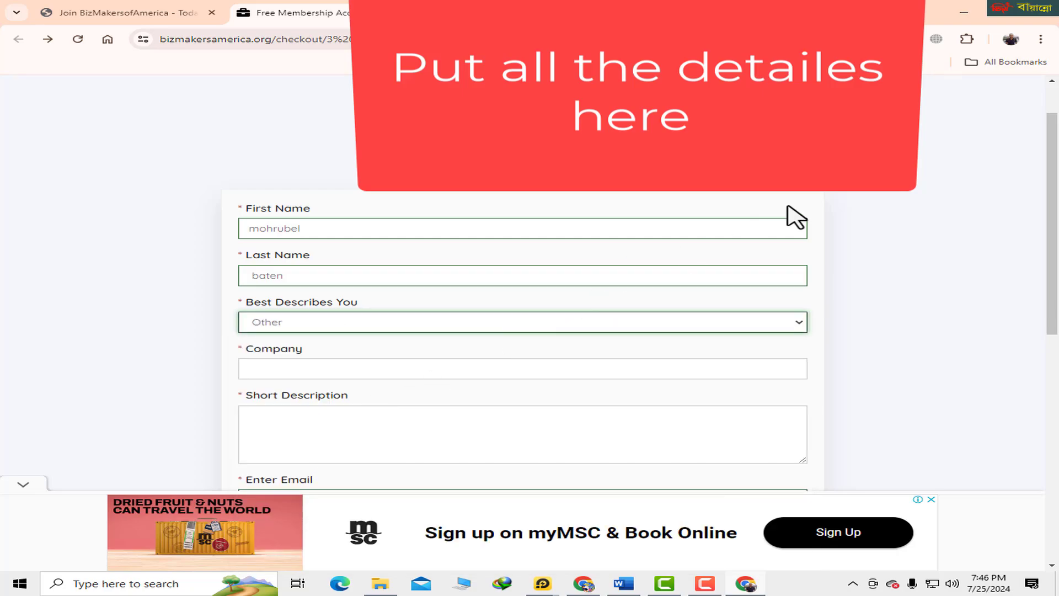
pyautogui.moveTo(1048, 150); pyautogui.dragTo(1046, 189)
pyautogui.click(698, 586)
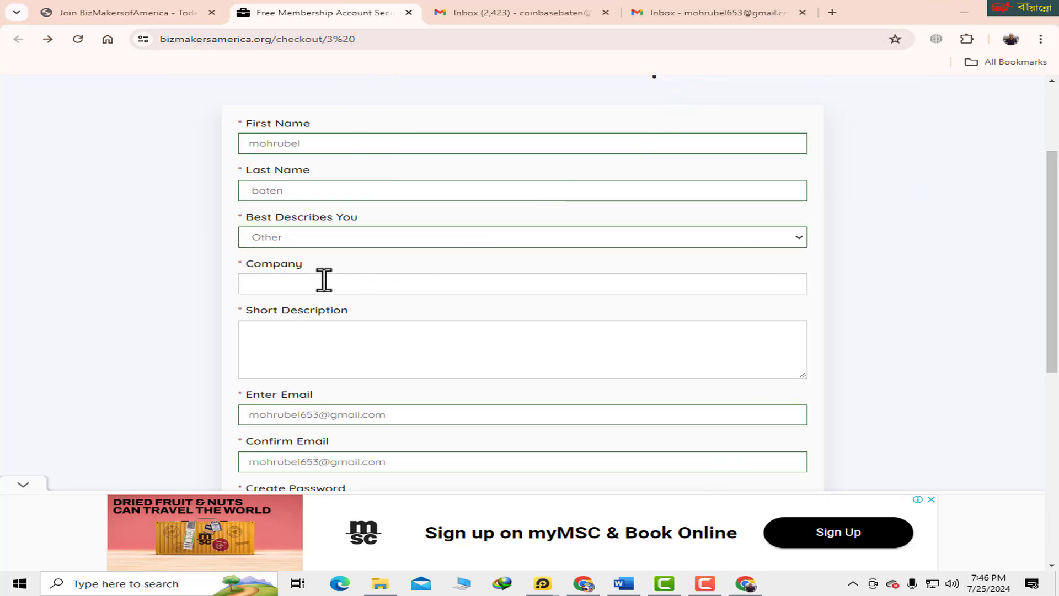
pyautogui.click(300, 287)
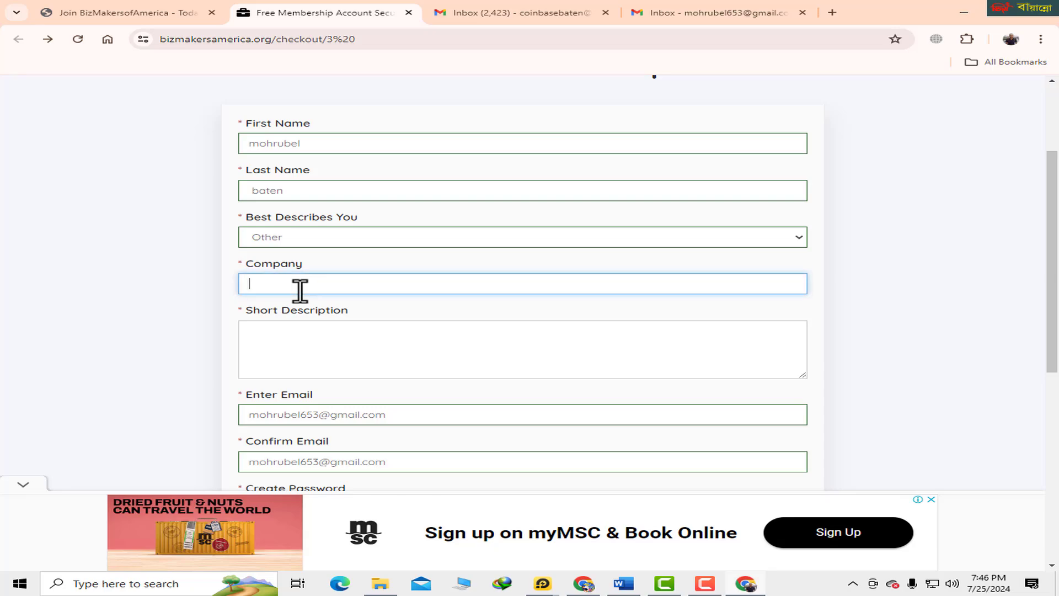
pyautogui.write('I')
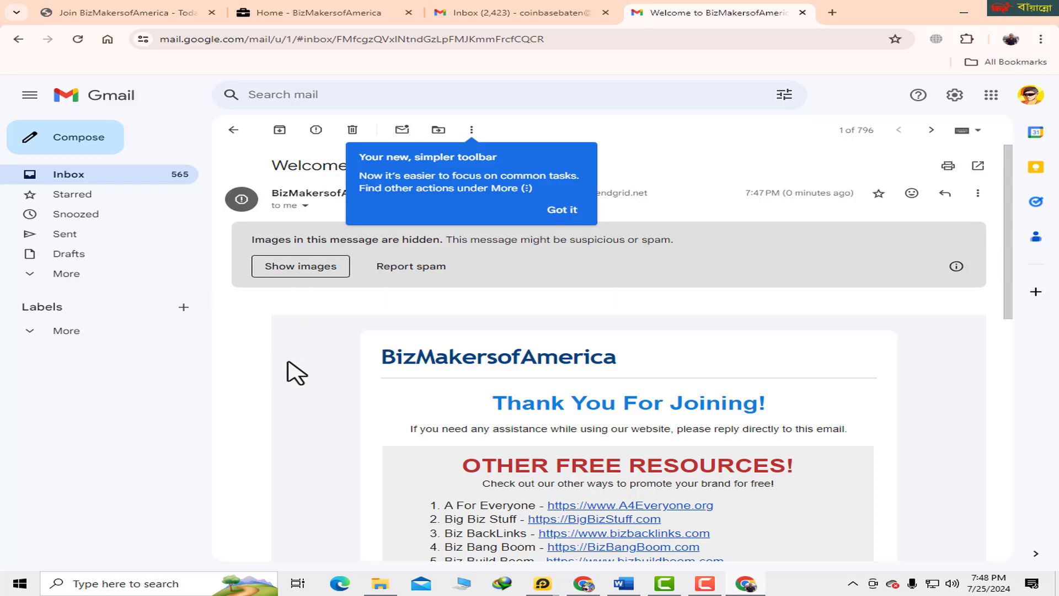
# Review the BizMakersofAmerica welcome e-mail, including its free resources list and special thanks section, dismissing the toolbar tip.
pyautogui.scroll(-2, 767, 319)
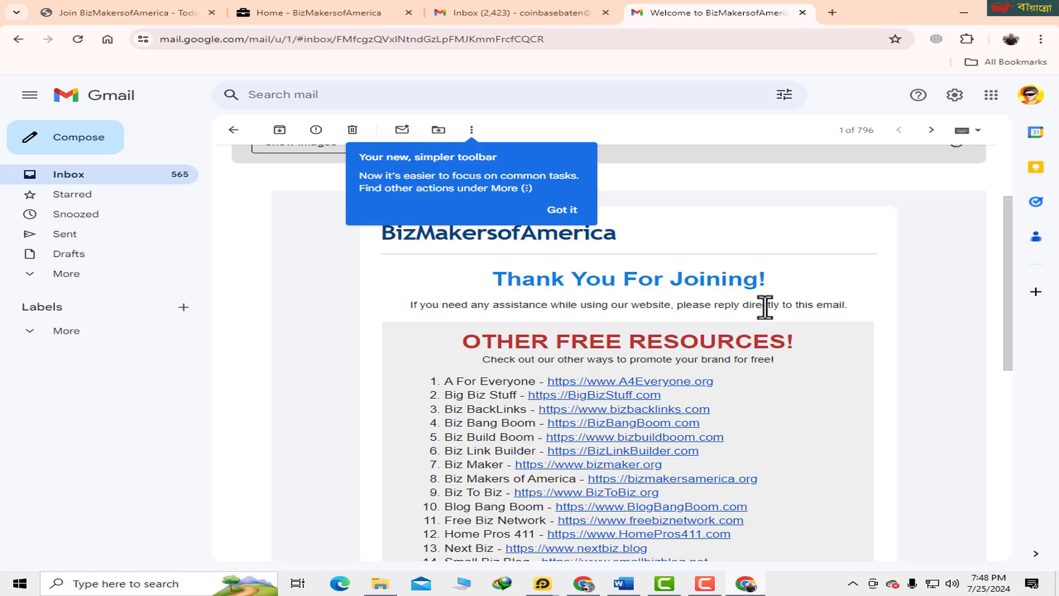
pyautogui.scroll(-4, 765, 308)
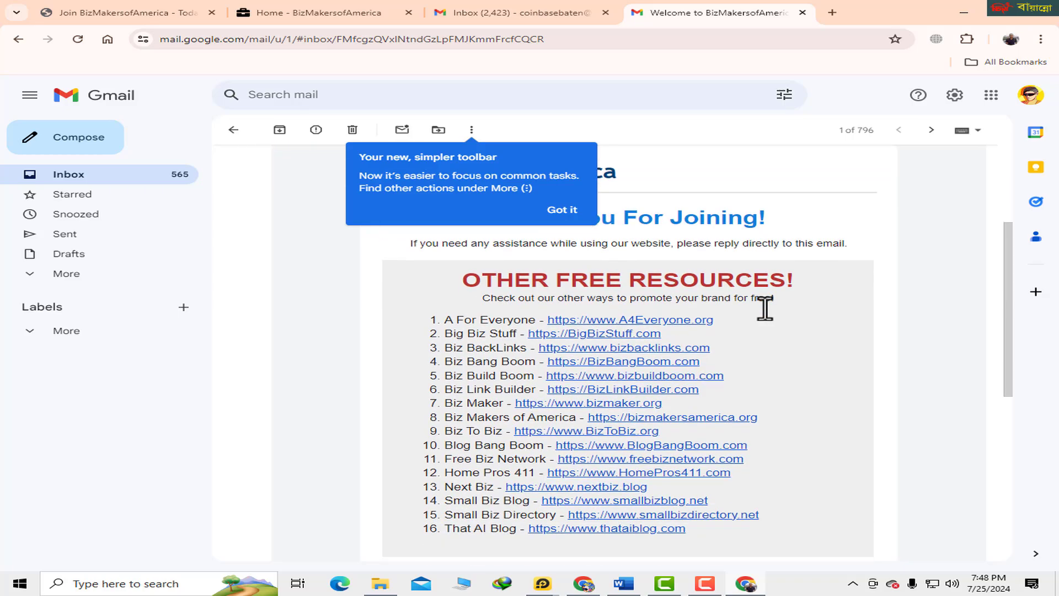
pyautogui.scroll(-2, 776, 322)
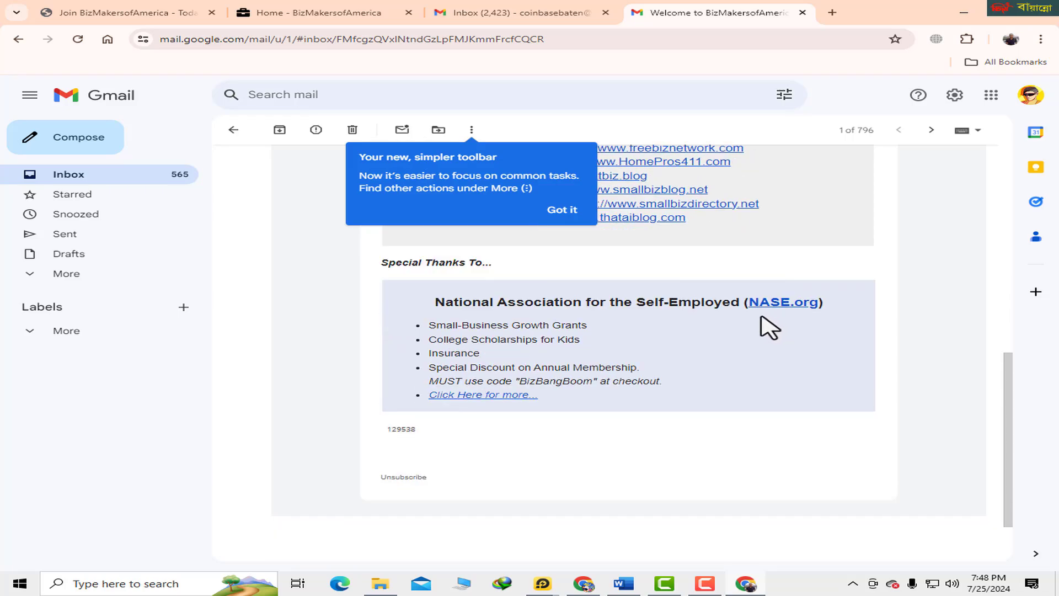
pyautogui.click(564, 211)
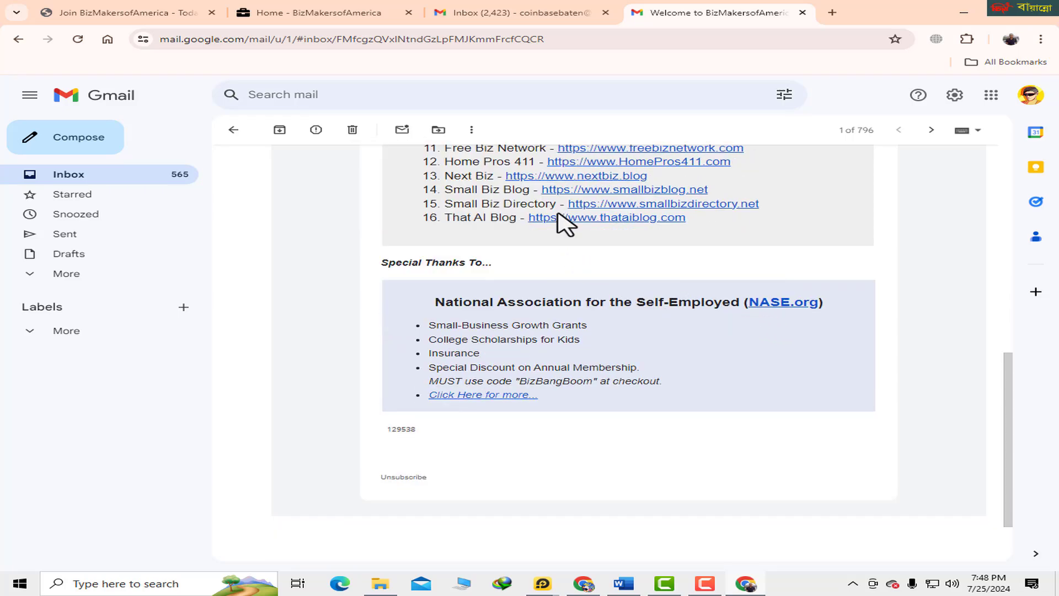
pyautogui.scroll(3, 768, 271)
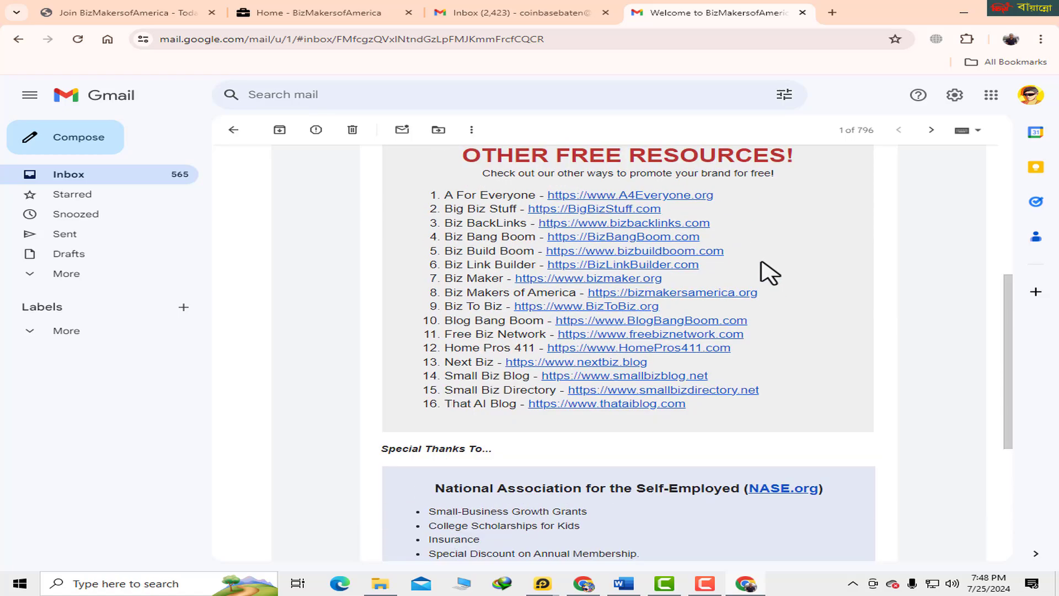
pyautogui.scroll(1, 768, 271)
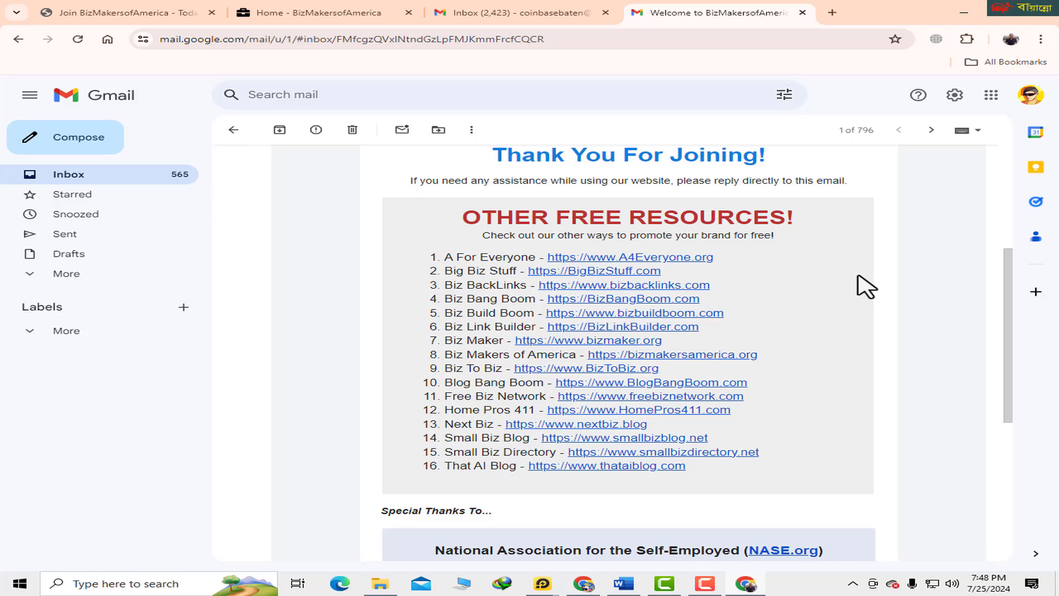
pyautogui.scroll(2, 867, 286)
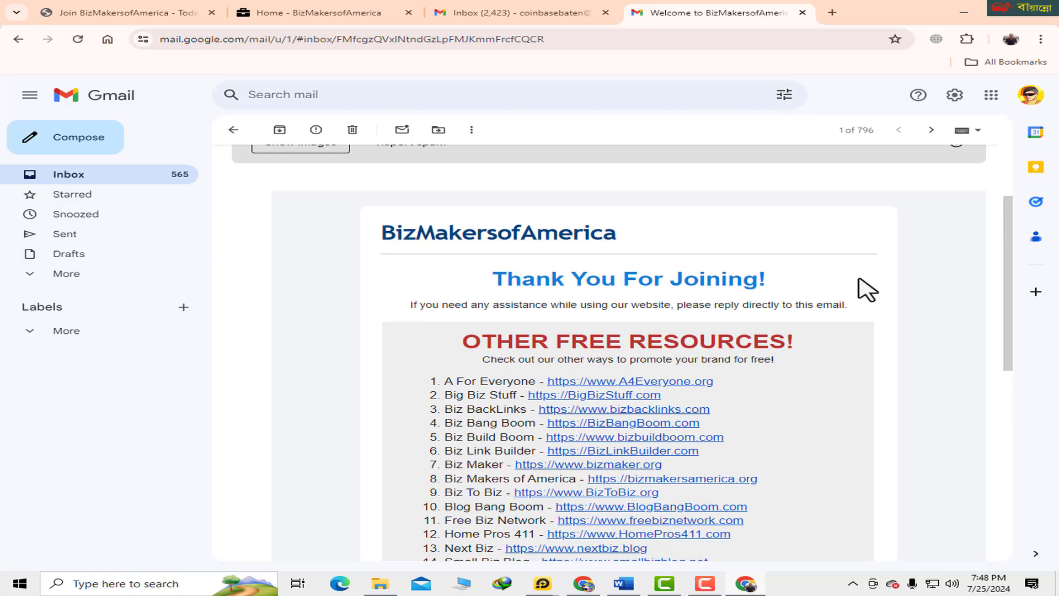
pyautogui.scroll(-2, 868, 289)
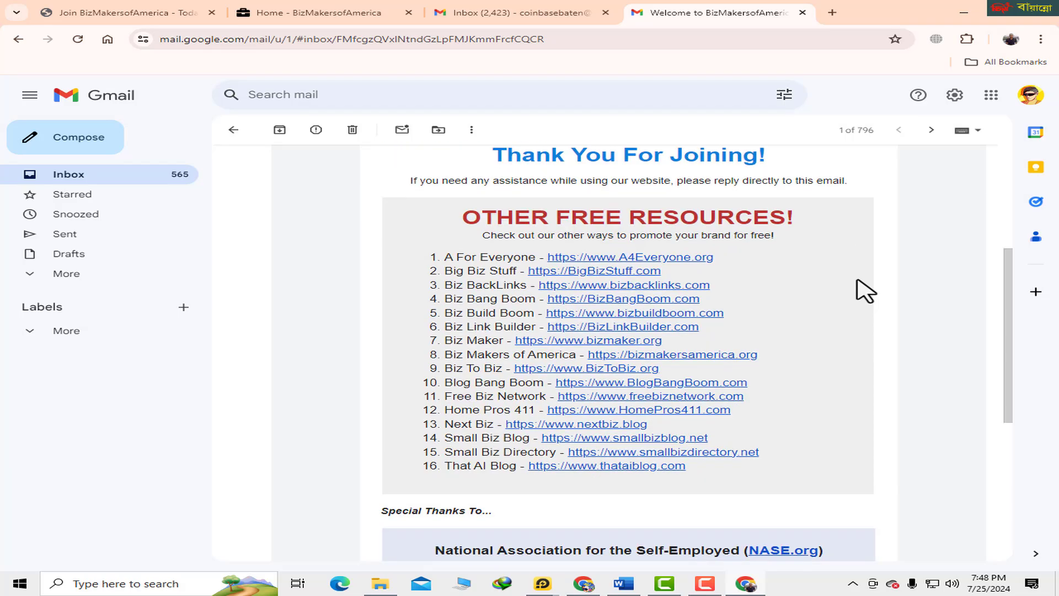
pyautogui.scroll(-2, 866, 291)
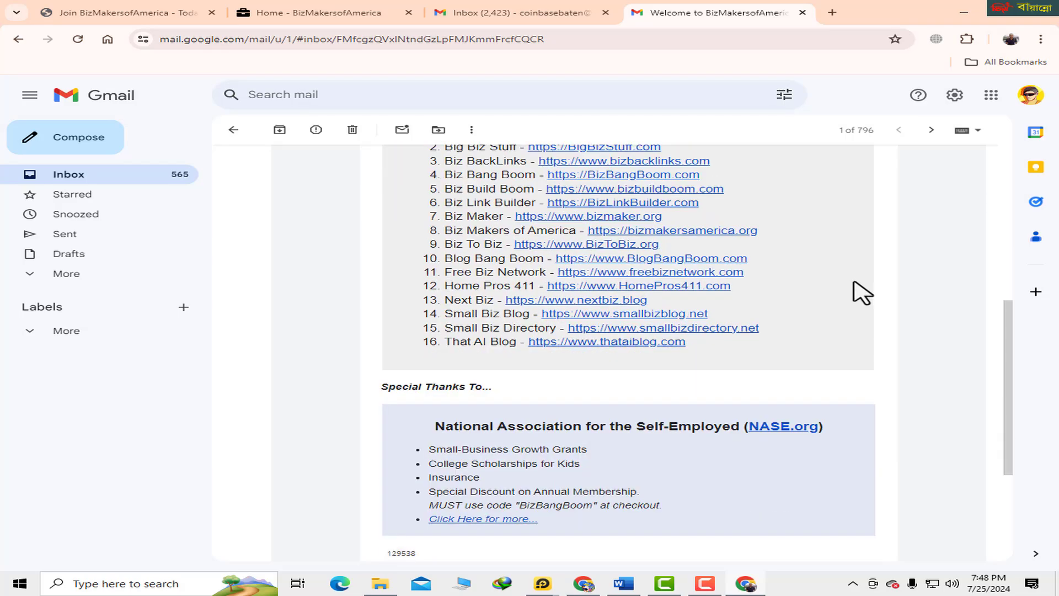
pyautogui.scroll(1, 733, 274)
# Switch to the BizMakersofAmerica account dashboard and start a profile photo upload.
pyautogui.click(335, 16)
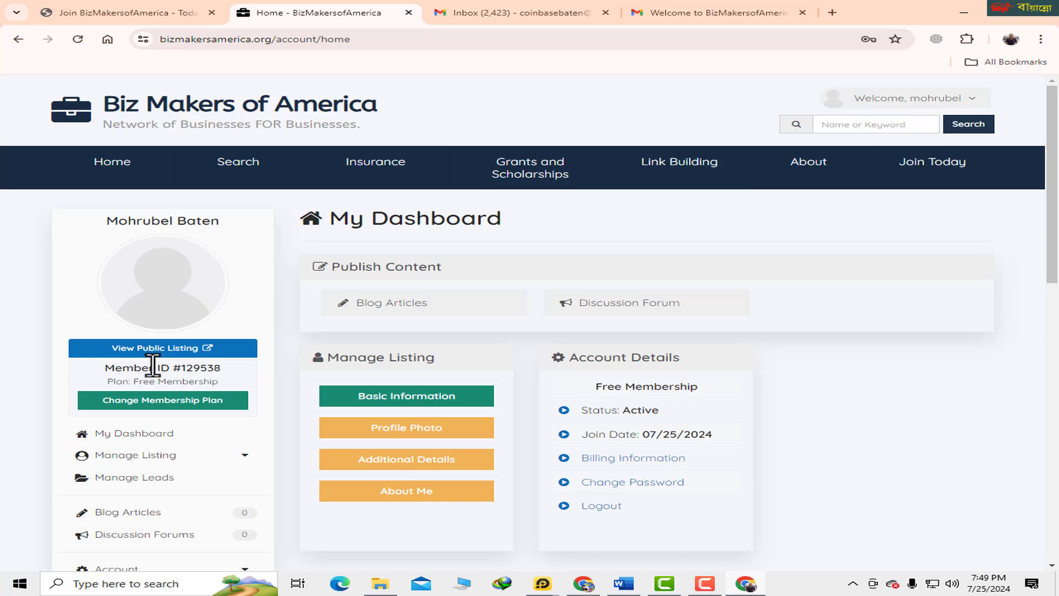
pyautogui.click(184, 286)
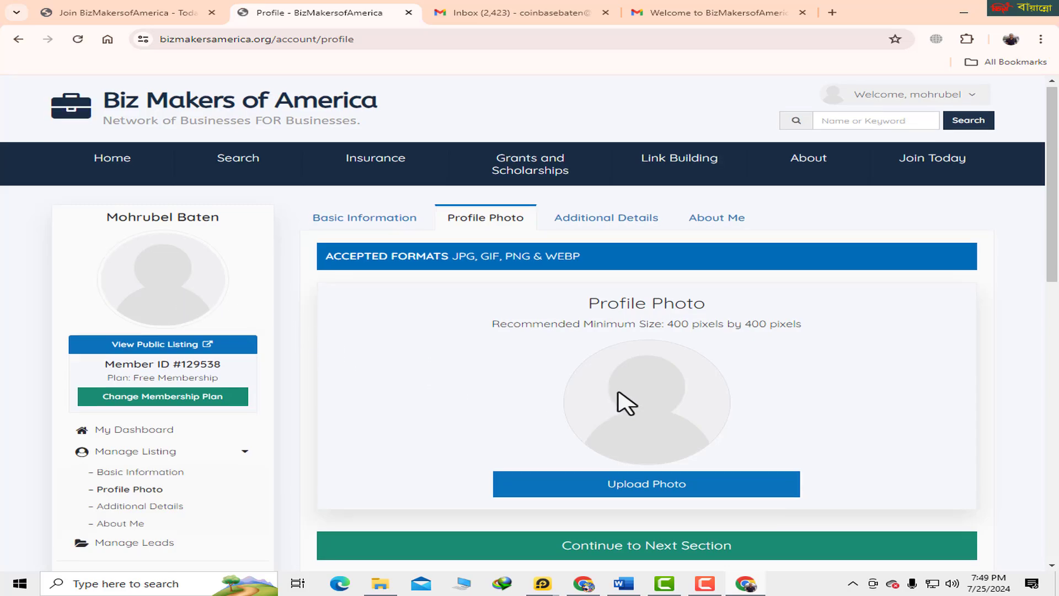
pyautogui.scroll(-1, 626, 403)
pyautogui.click(643, 427)
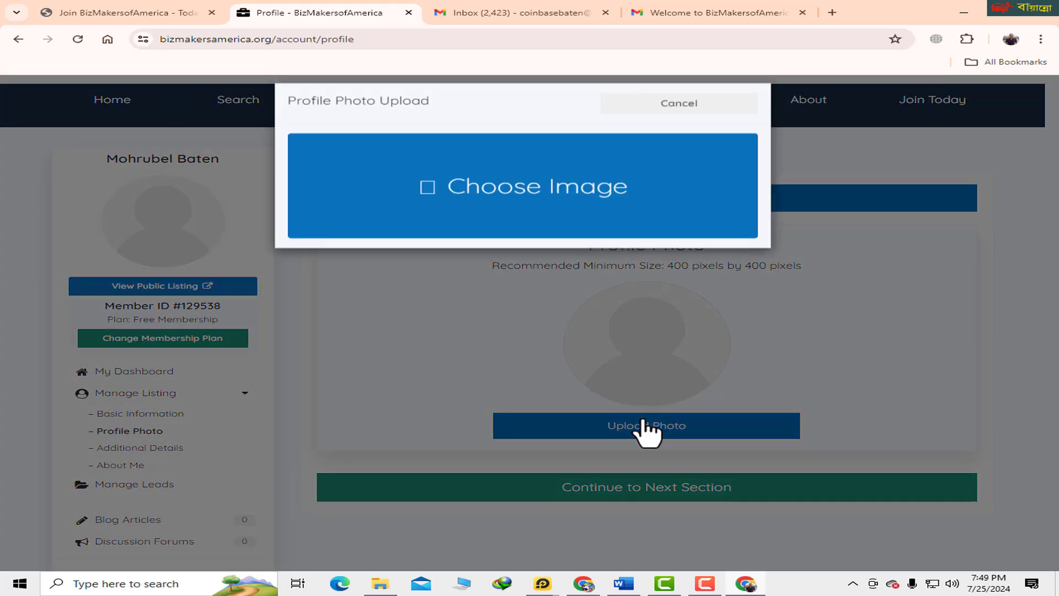
# Upload the round blue logo with the green F from the Downloads folder as the profile photo, confirming the crop.
pyautogui.click(521, 209)
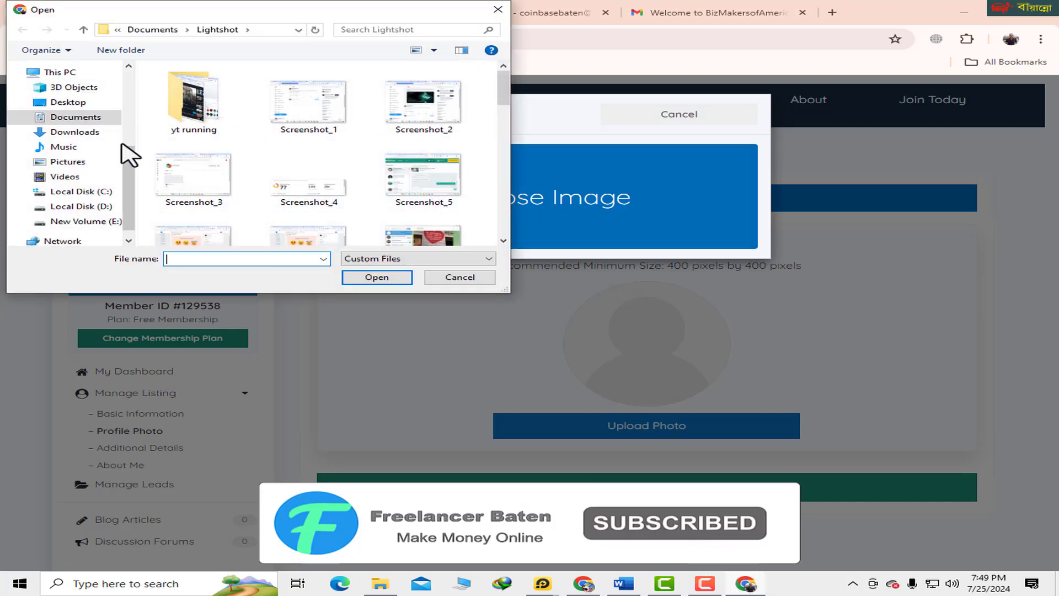
pyautogui.click(105, 132)
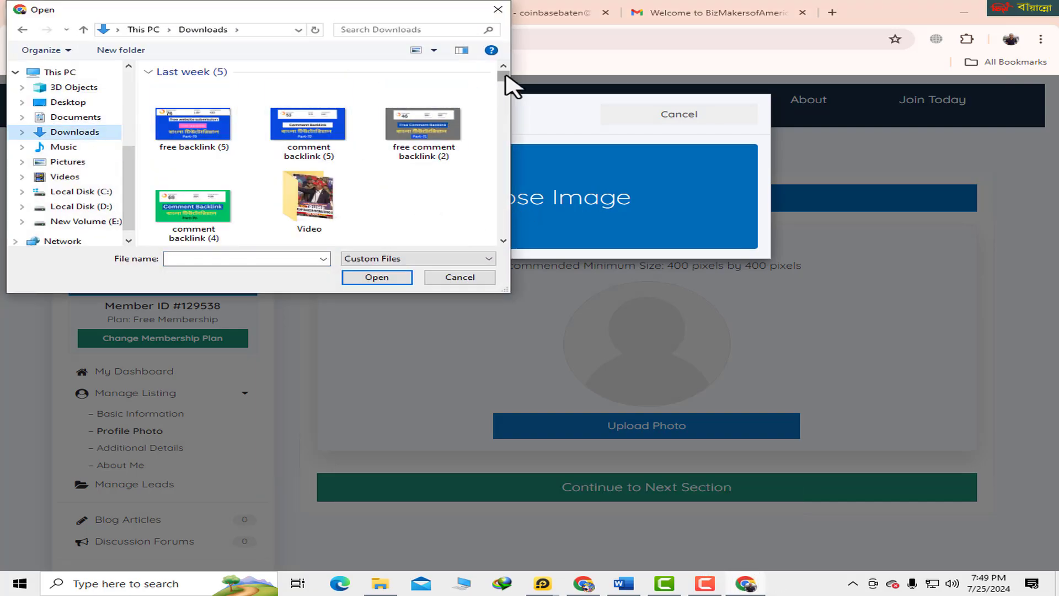
pyautogui.moveTo(506, 76); pyautogui.dragTo(503, 178)
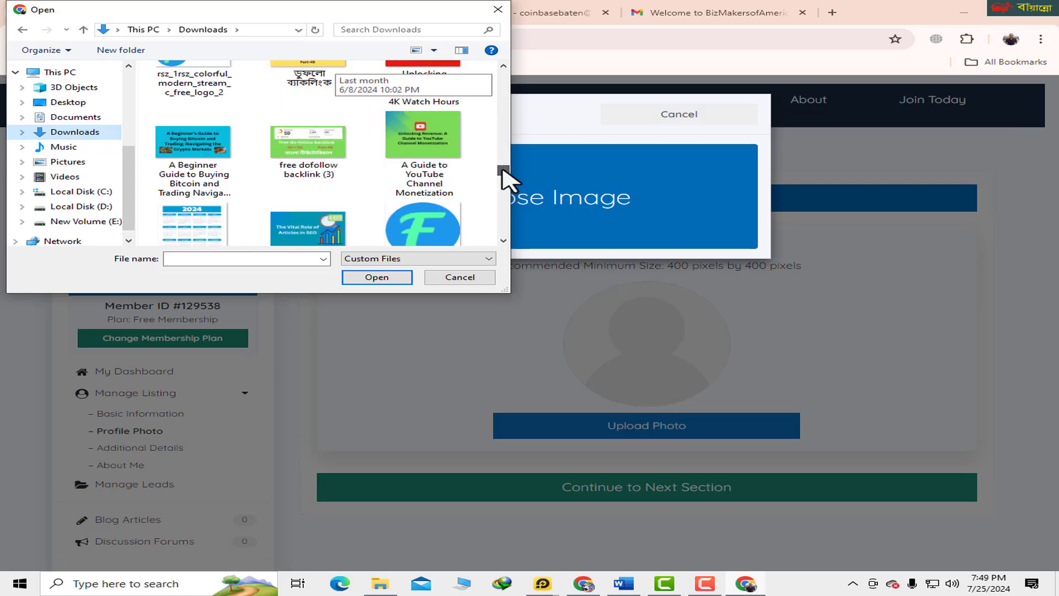
pyautogui.click(456, 225)
pyautogui.click(381, 276)
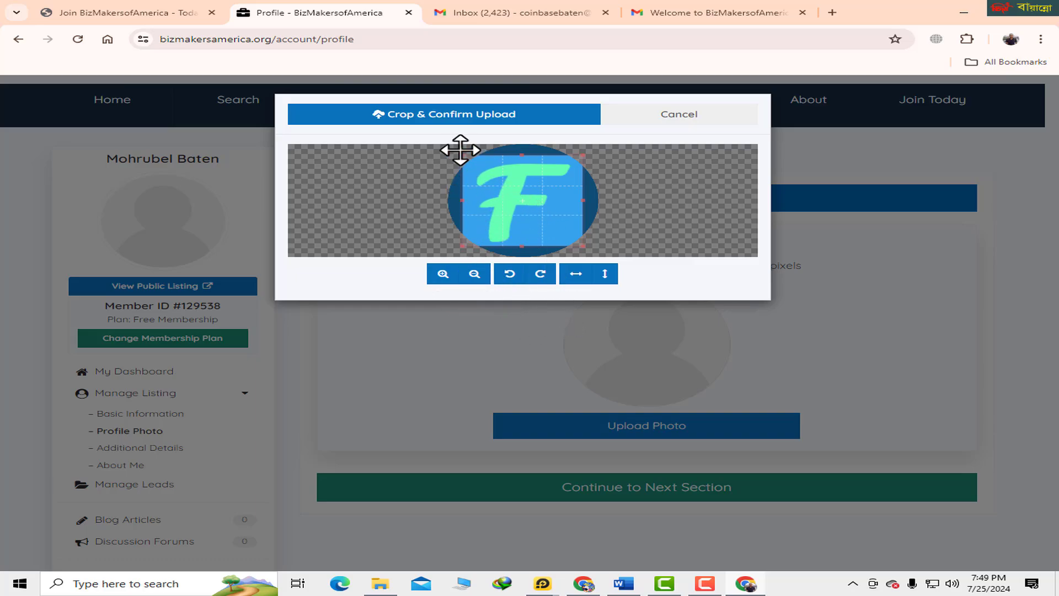
pyautogui.click(456, 134)
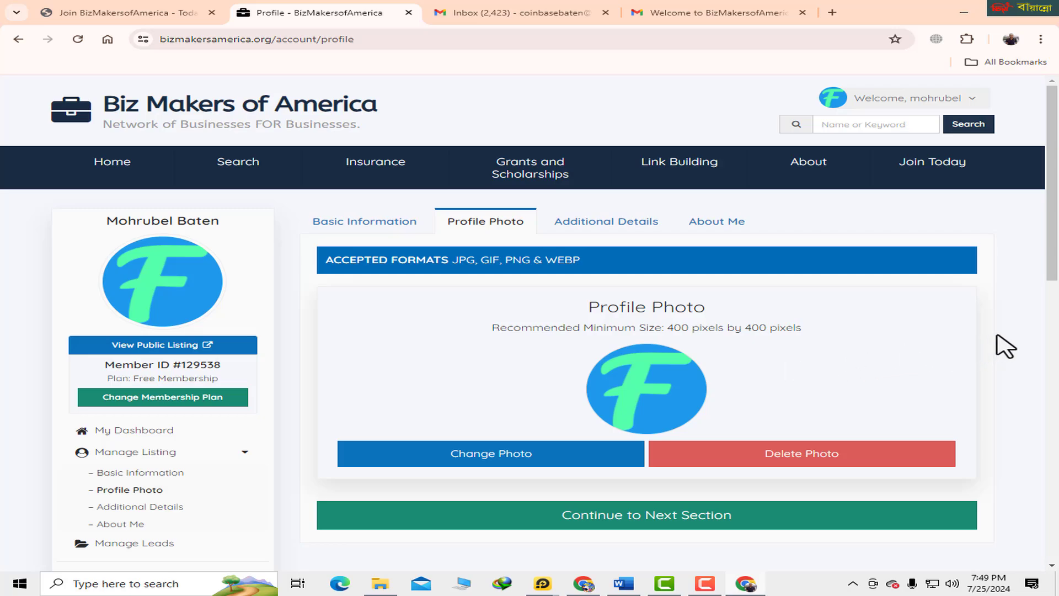
# Continue from the Profile Photo section to the next section of the listing.
pyautogui.scroll(-1, 1006, 346)
pyautogui.scroll(-2, 1005, 346)
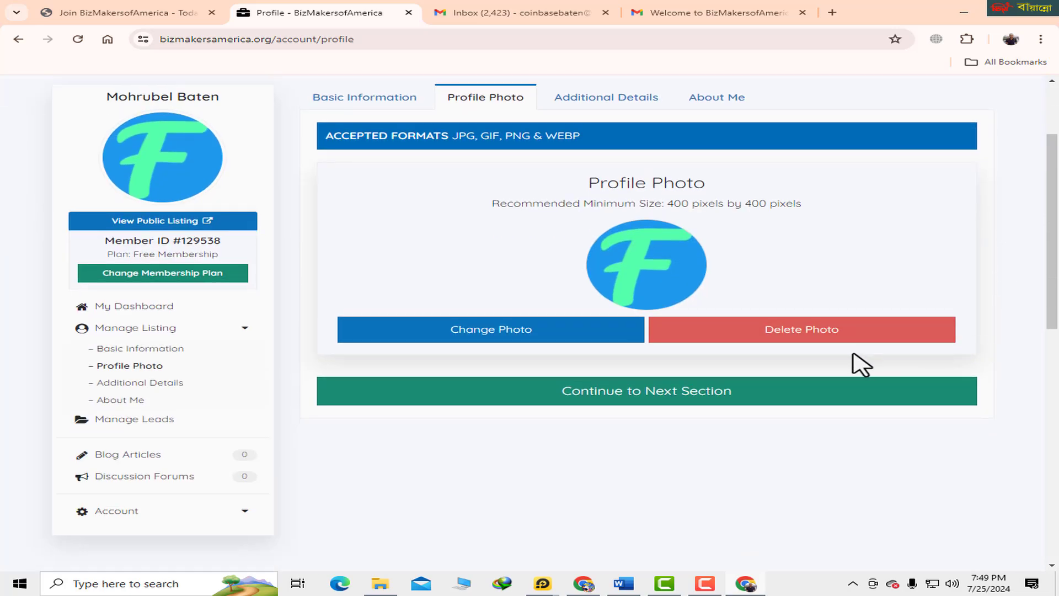
pyautogui.click(626, 390)
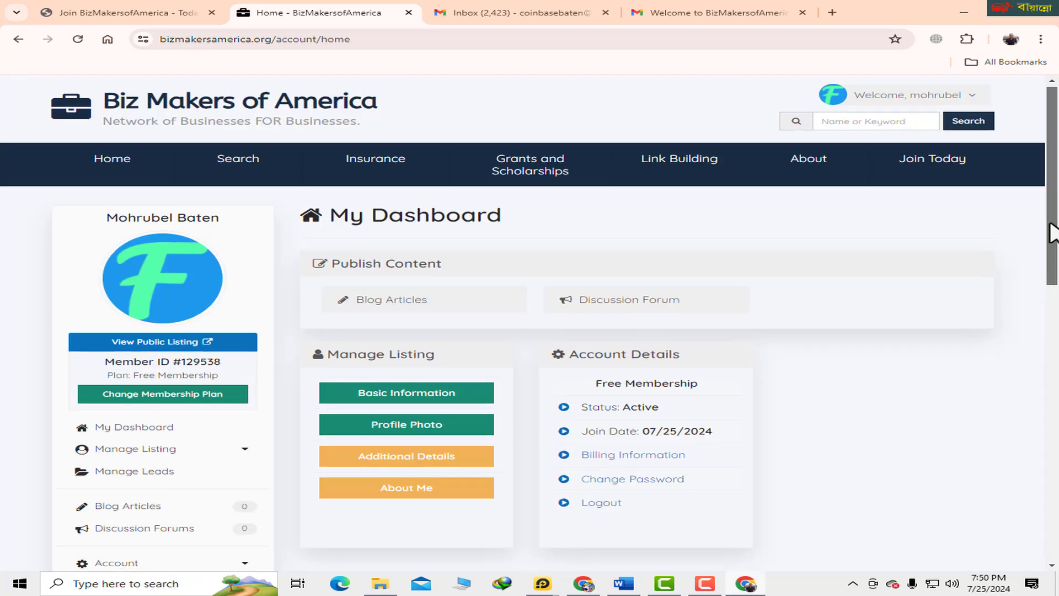
# Open the listing's Basic Information from the dashboard and look through its contact fields.
pyautogui.scroll(-2, 1055, 325)
pyautogui.scroll(-2, 1055, 325)
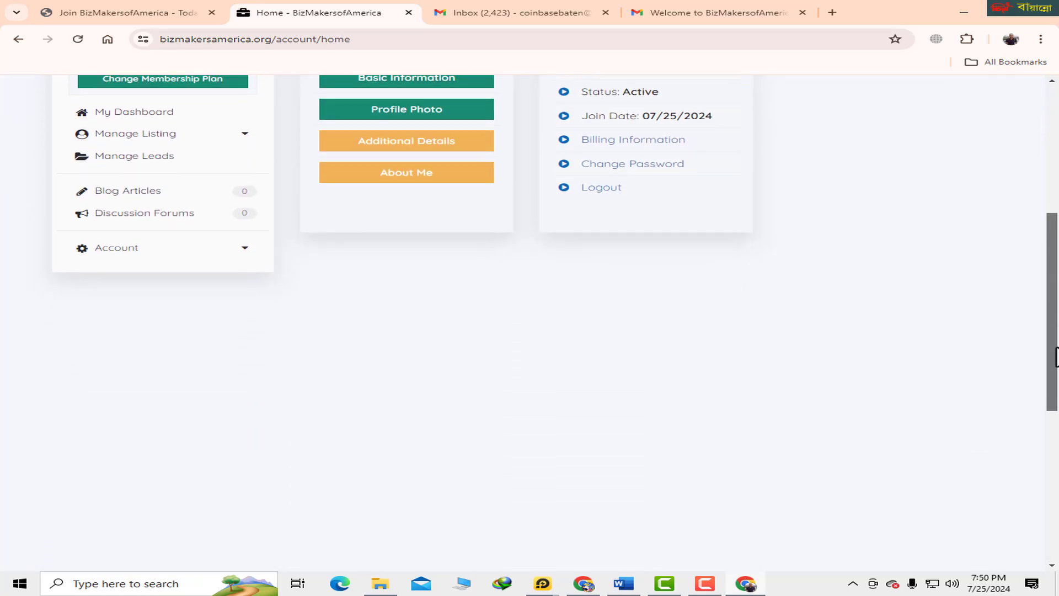
pyautogui.scroll(2, 1054, 326)
pyautogui.moveTo(1058, 325); pyautogui.dragTo(1057, 316)
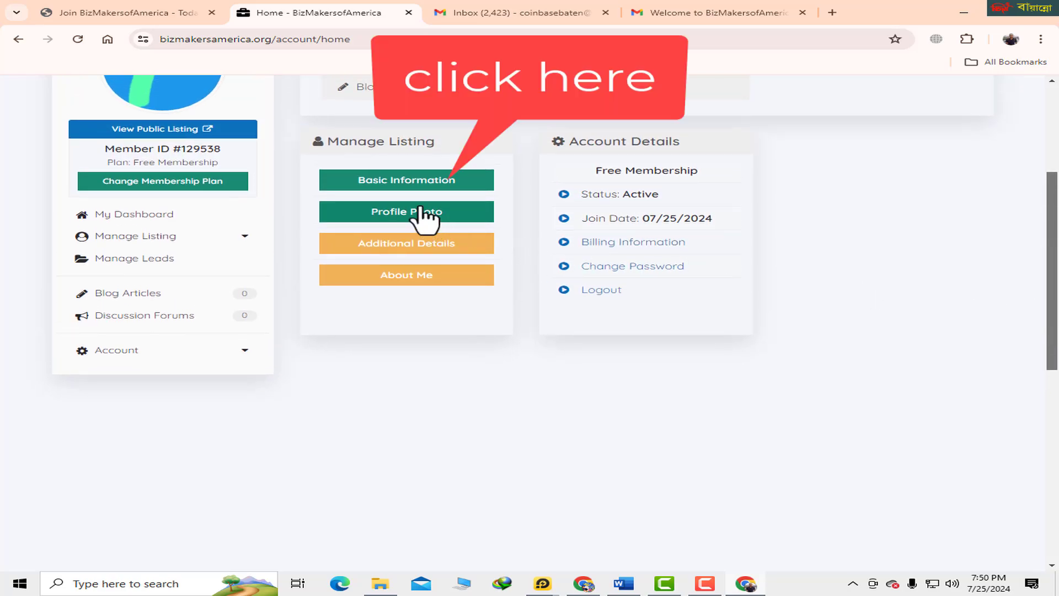
pyautogui.click(403, 193)
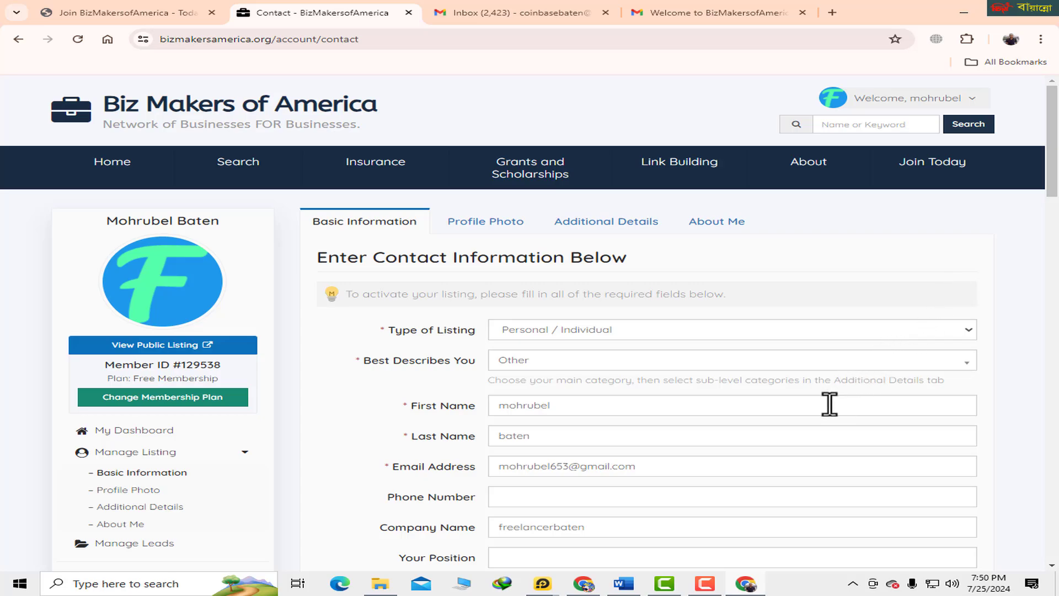
pyautogui.scroll(-1, 830, 404)
pyautogui.scroll(-1, 829, 406)
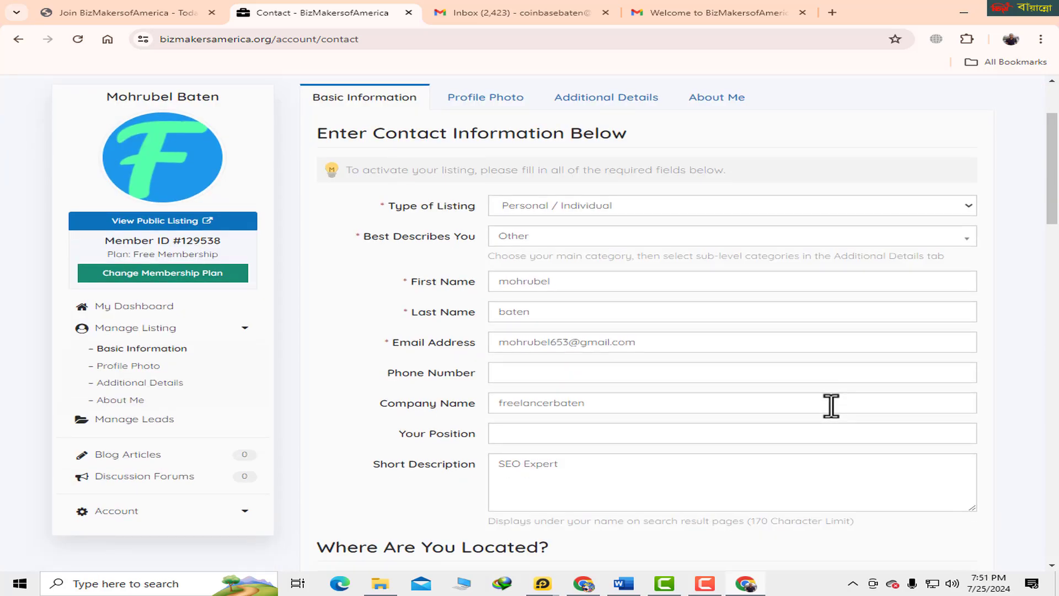
# Go to the website links section of the Basic Information form and make the Website field ready for input.
pyautogui.scroll(-3, 831, 405)
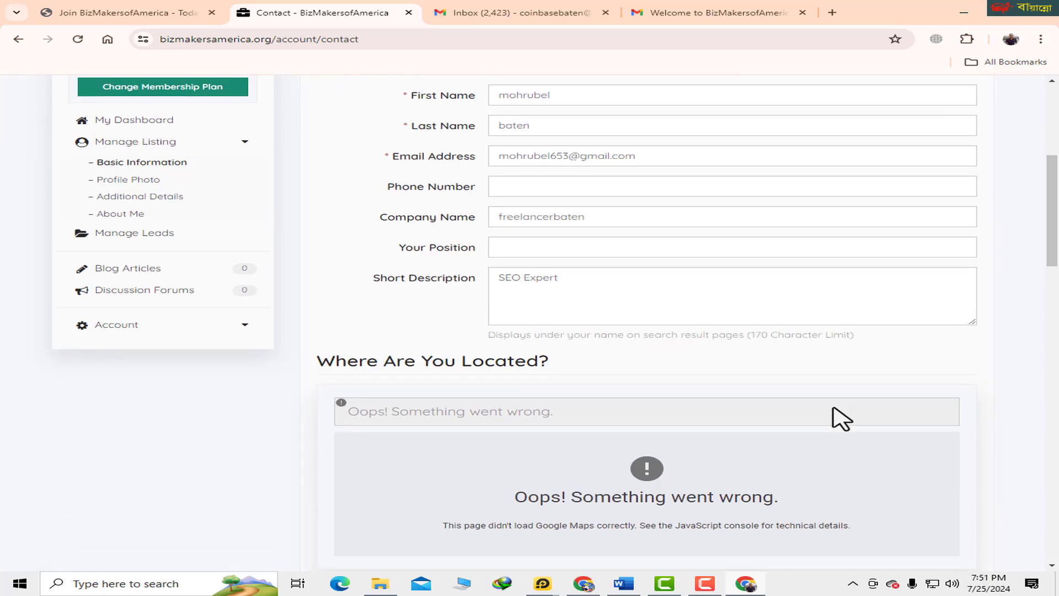
pyautogui.scroll(-4, 842, 419)
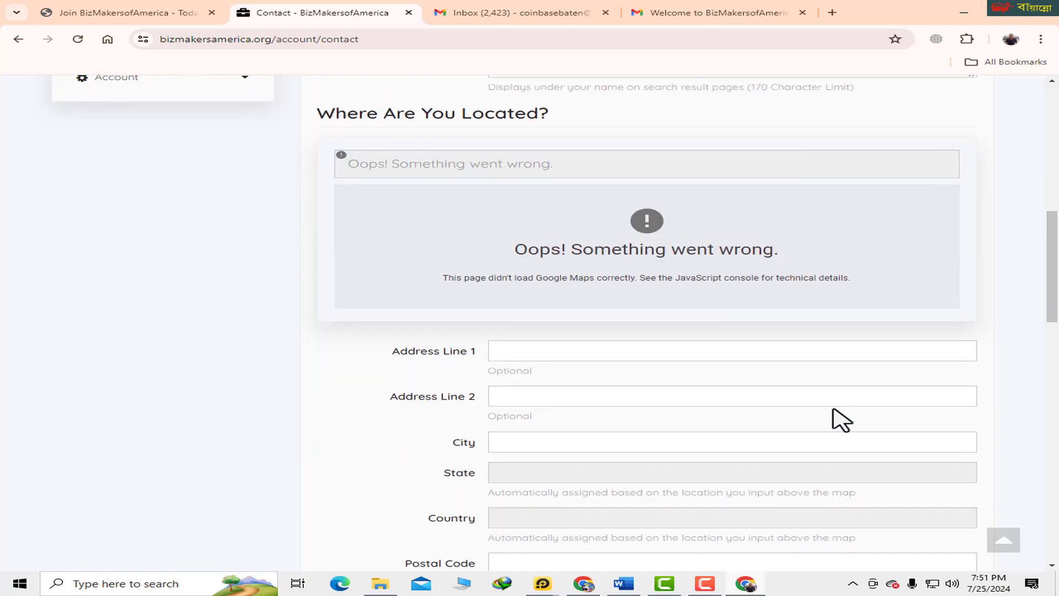
pyautogui.scroll(-2, 841, 420)
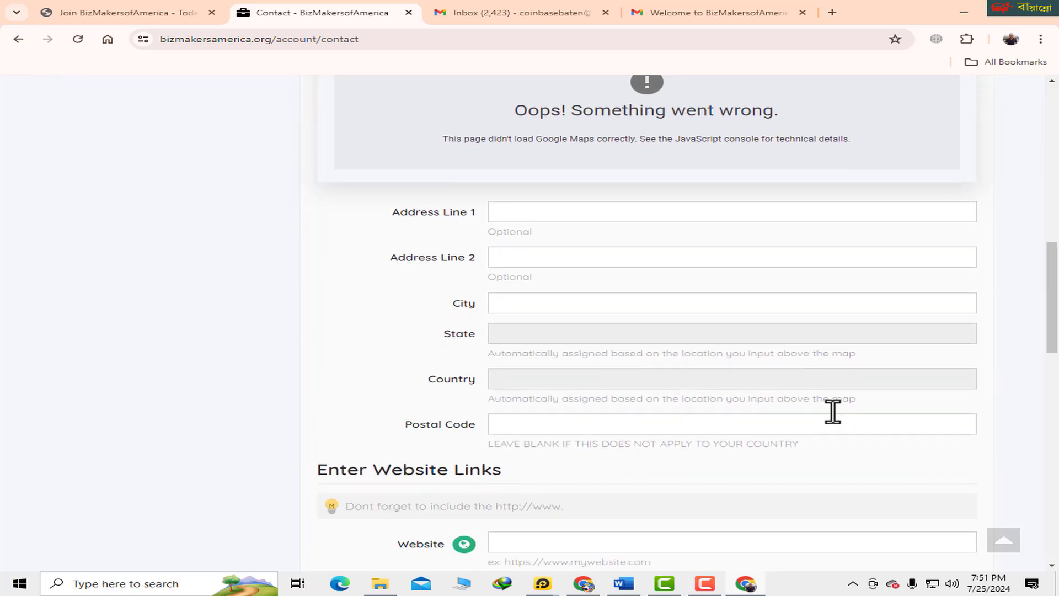
pyautogui.scroll(-3, 833, 411)
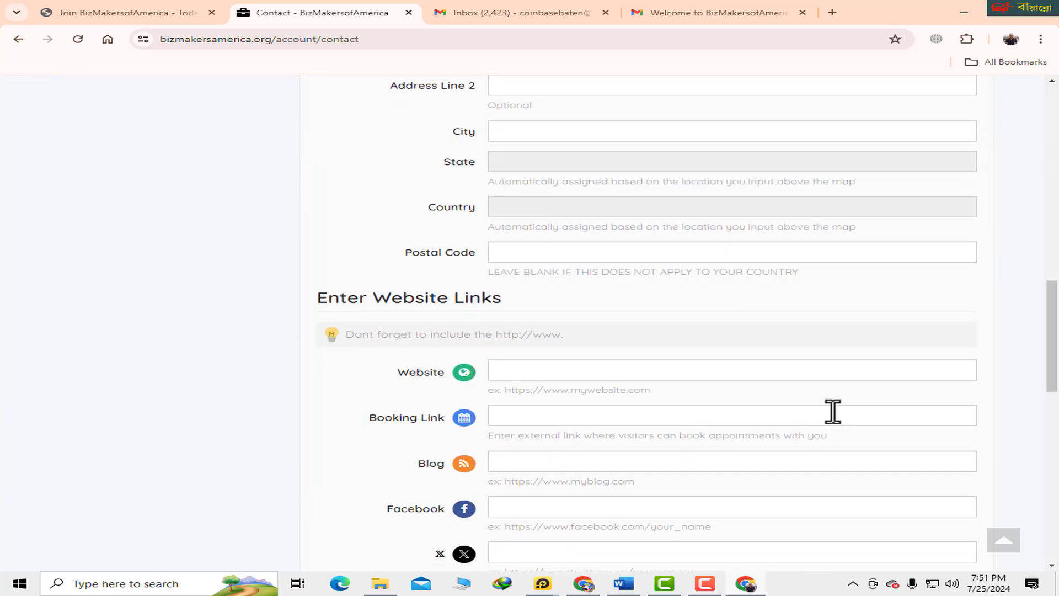
pyautogui.scroll(-1, 833, 411)
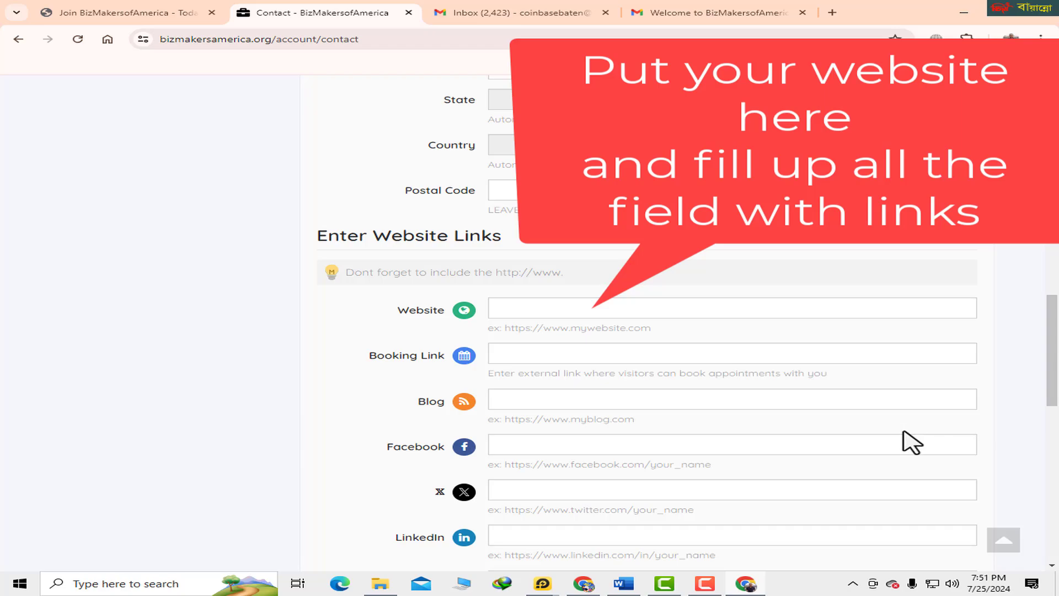
pyautogui.click(638, 312)
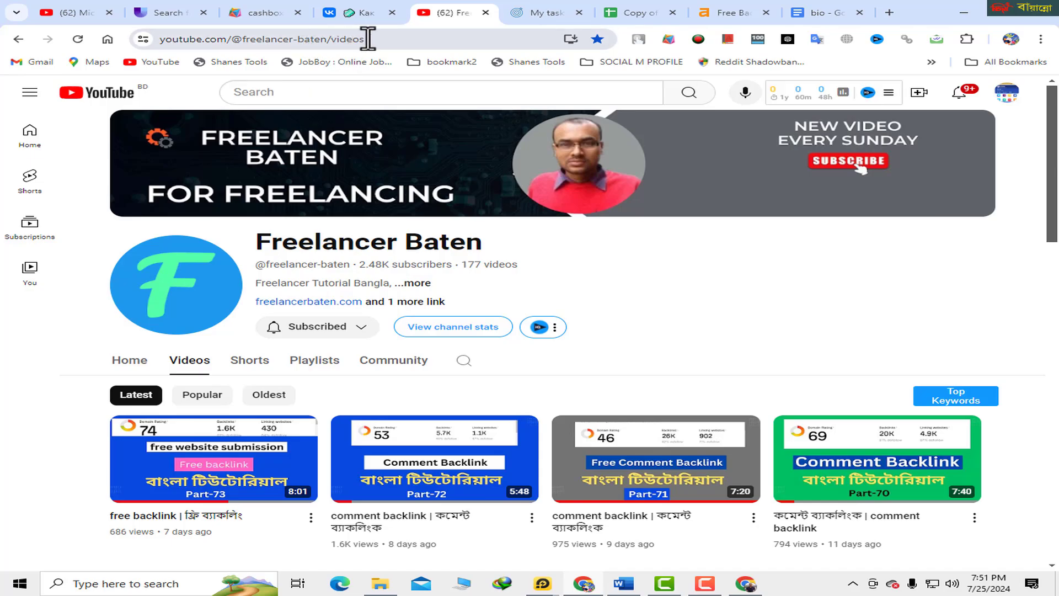
# Switch to the YouTube channel page, cut the trailing /videos from its address, and copy the shortened channel URL.
pyautogui.click(395, 39)
pyautogui.click(420, 39)
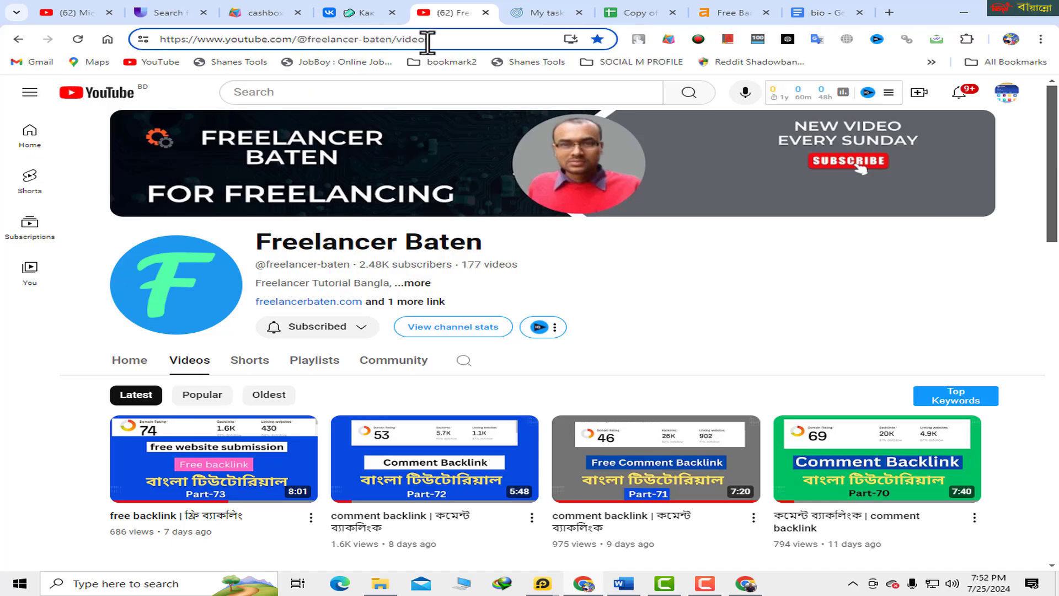
pyautogui.press('BackSpace')
pyautogui.press('BackSpace')
pyautogui.press('BackSpace')
pyautogui.press('BackSpace')
pyautogui.press('BackSpace')
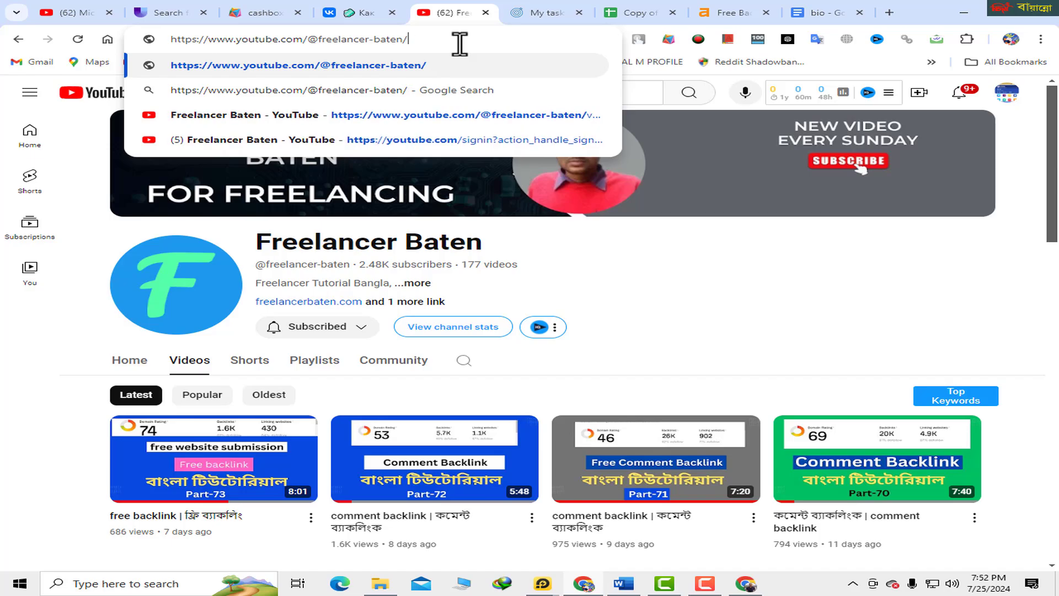
pyautogui.press('BackSpace')
pyautogui.moveTo(452, 44); pyautogui.dragTo(168, 47)
pyautogui.rightClick(213, 39)
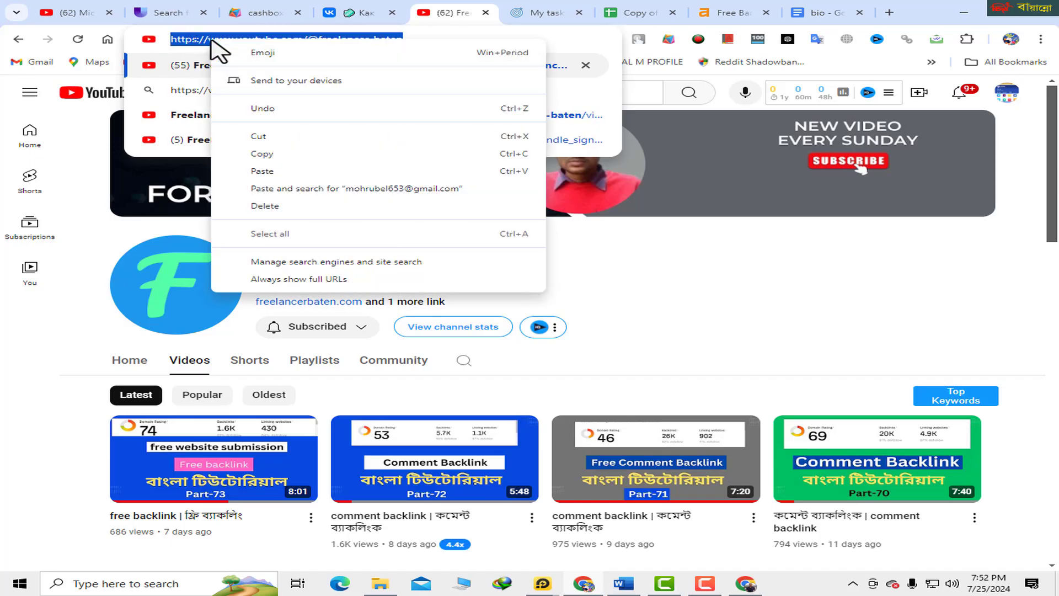
pyautogui.click(260, 155)
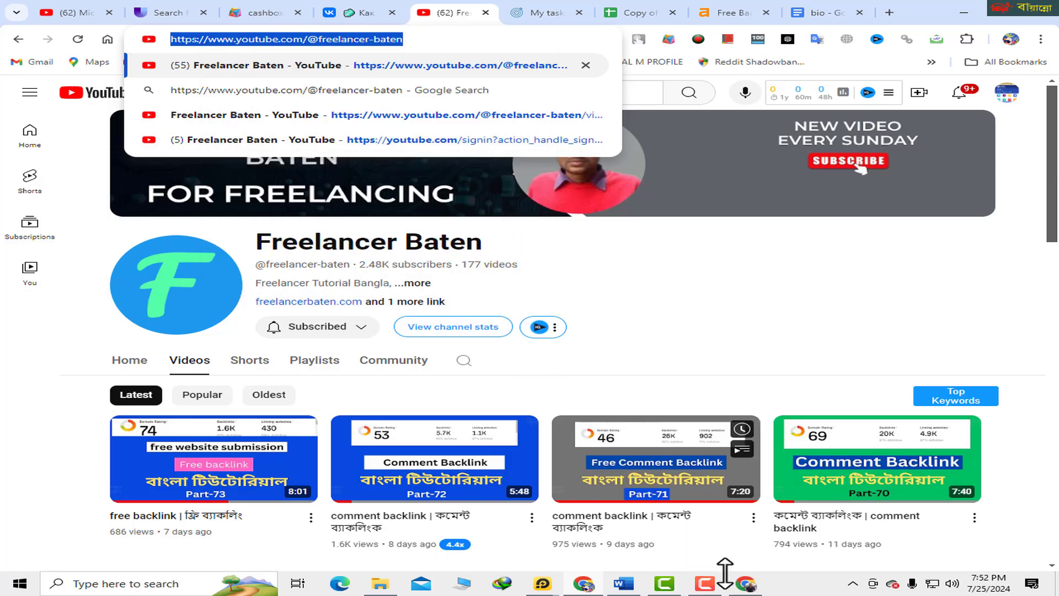
# Return to the listing form and paste the copied YouTube channel URL into the Website field.
pyautogui.click(745, 583)
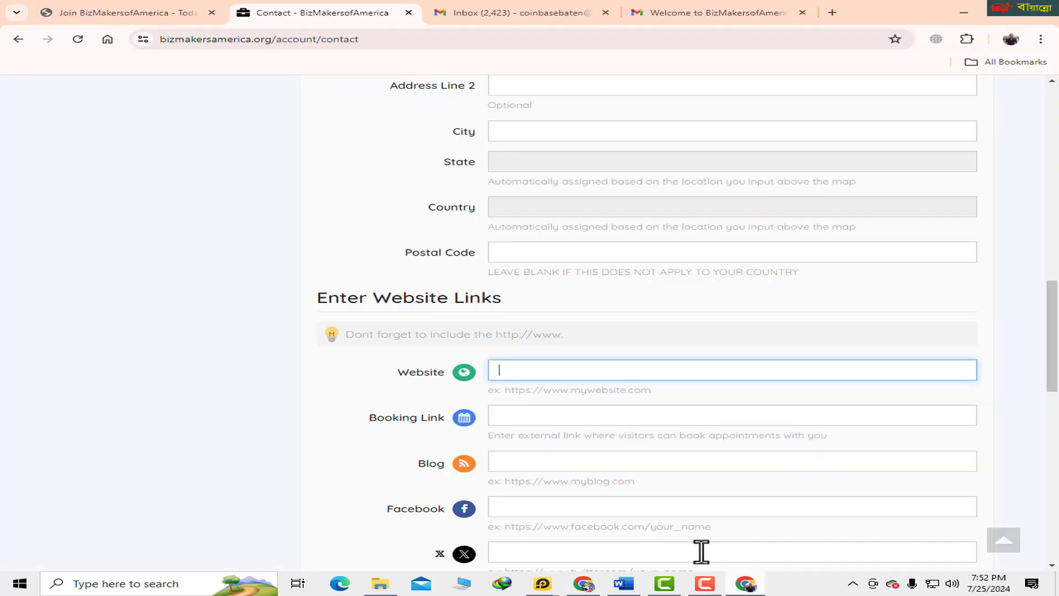
pyautogui.rightClick(502, 371)
pyautogui.click(533, 230)
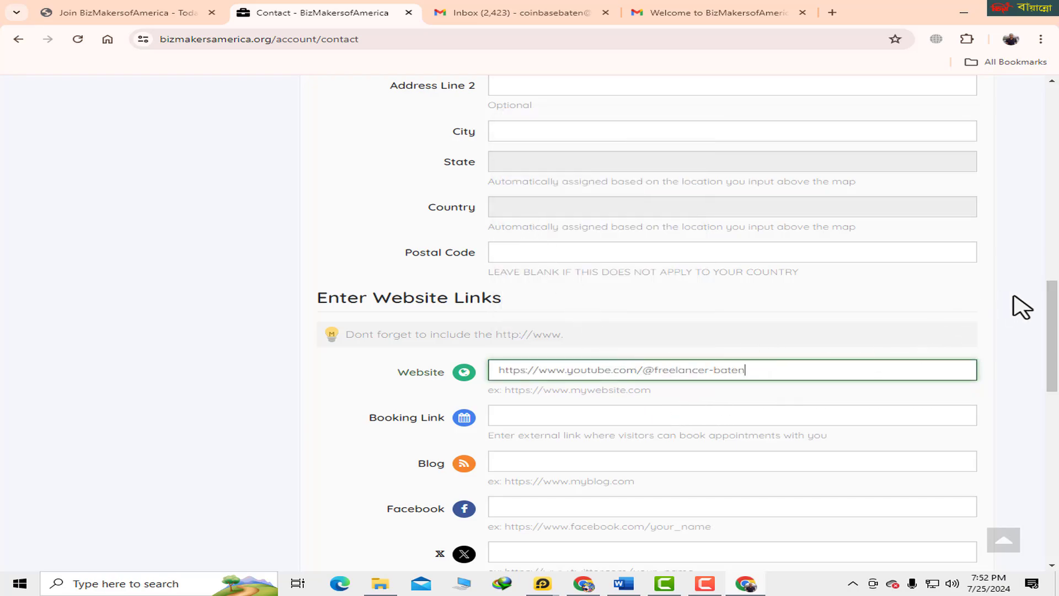
# Leave the remaining social links blank, then save the Basic Information form and continue to the next section.
pyautogui.scroll(-2, 1054, 316)
pyautogui.moveTo(1056, 353); pyautogui.dragTo(1054, 420)
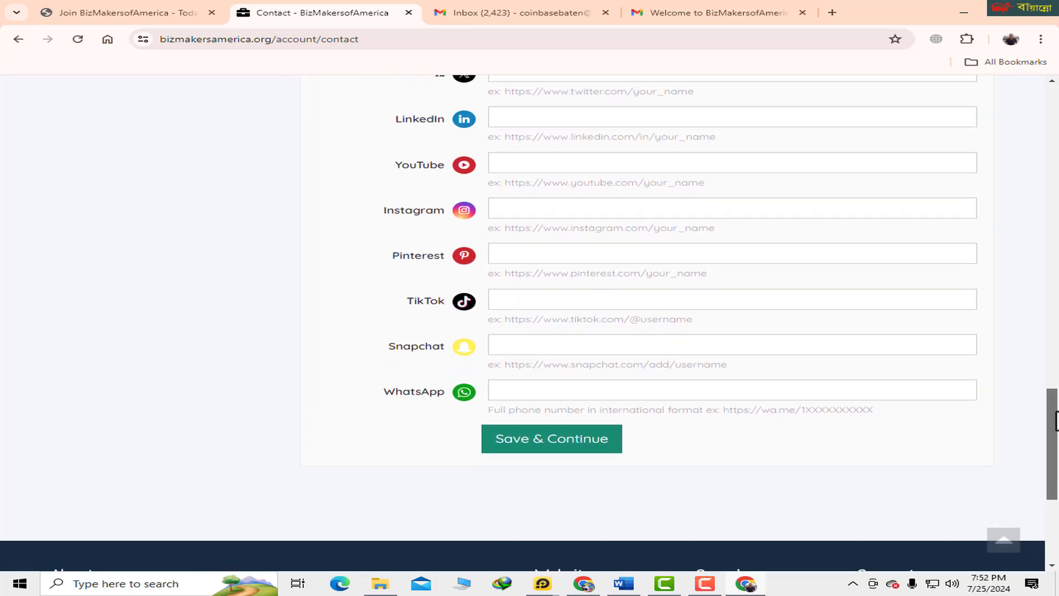
pyautogui.click(585, 445)
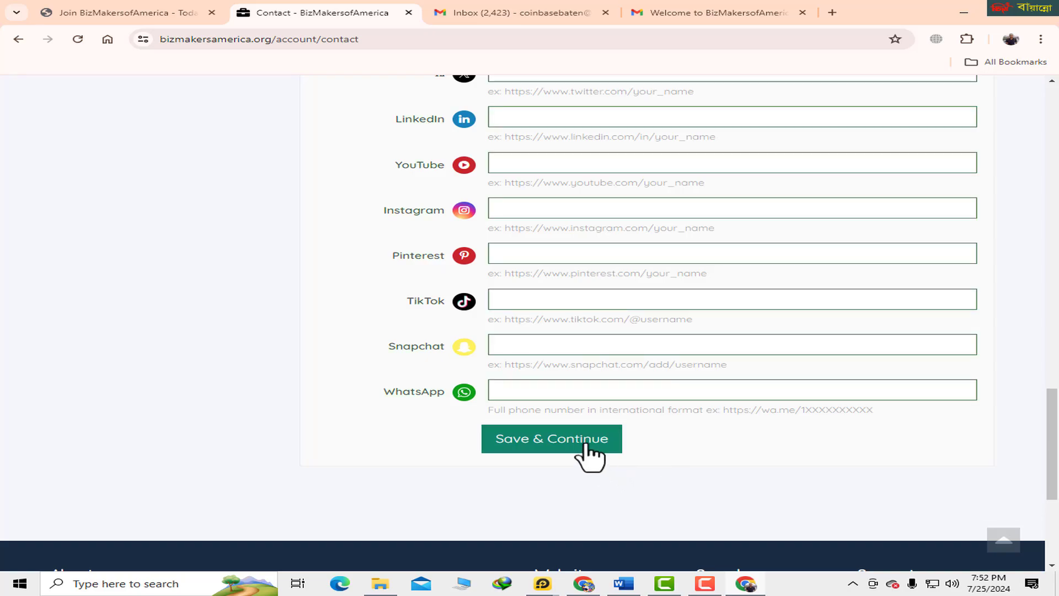
pyautogui.click(586, 445)
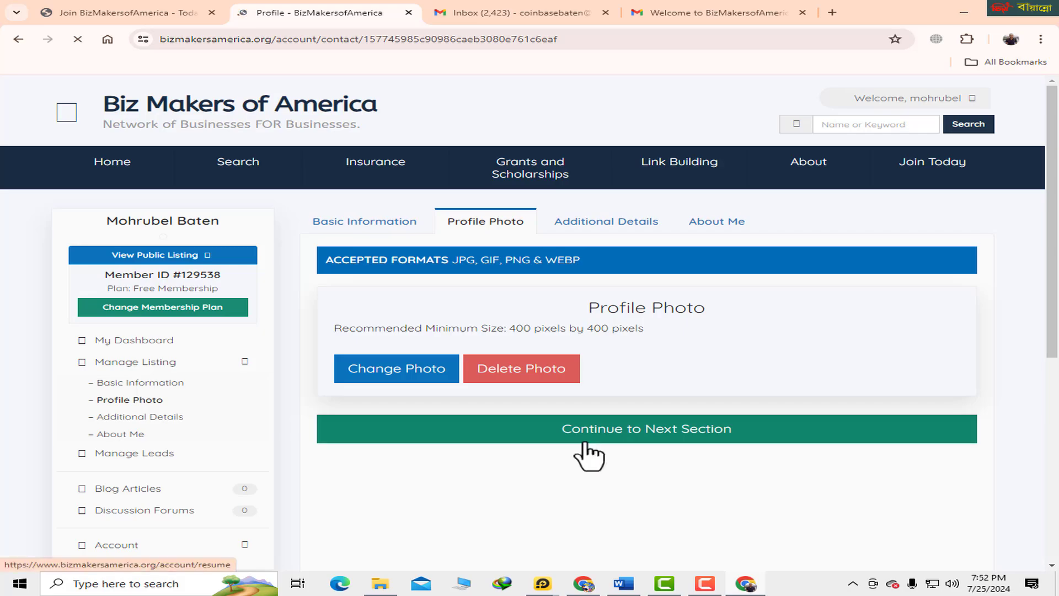
pyautogui.scroll(-2, 569, 473)
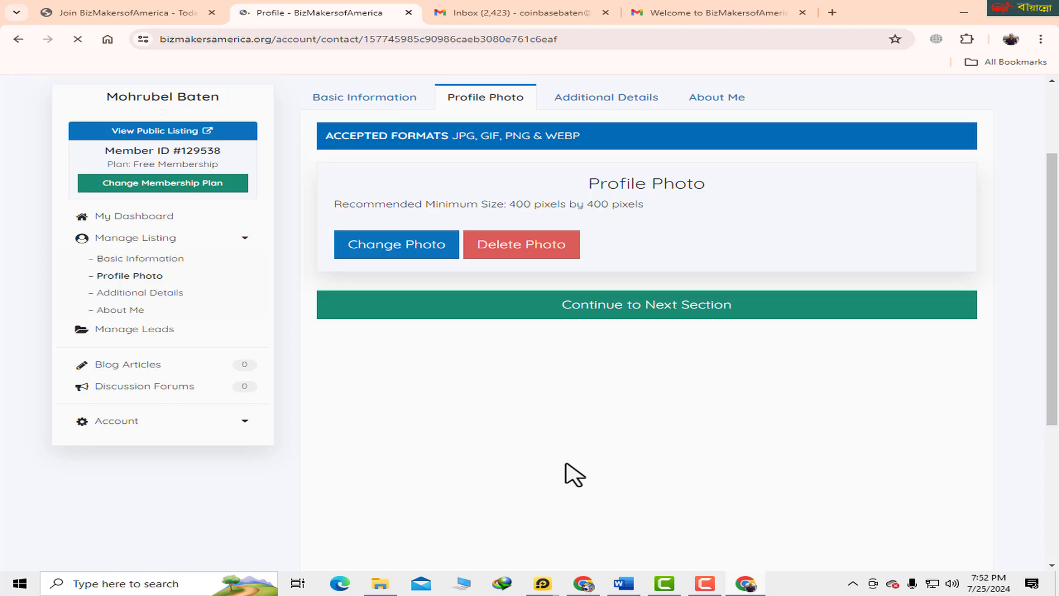
pyautogui.scroll(1, 574, 475)
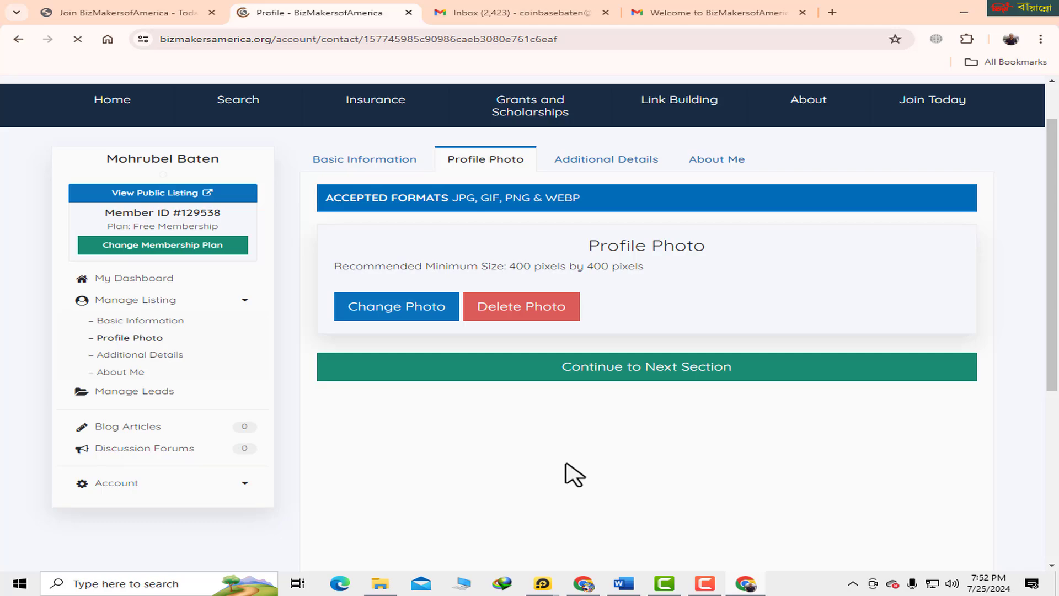
pyautogui.scroll(1, 574, 475)
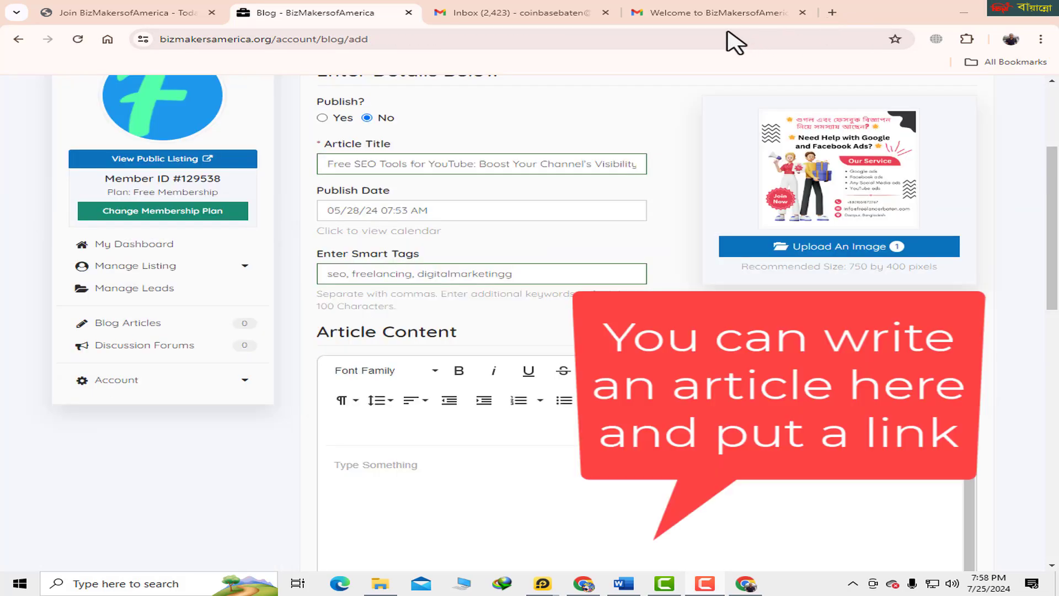
# Switch to the "Free SEO Tools for YouTube" article on freelancerbaten.com and copy its selected body text.
pyautogui.scroll(3, 619, 226)
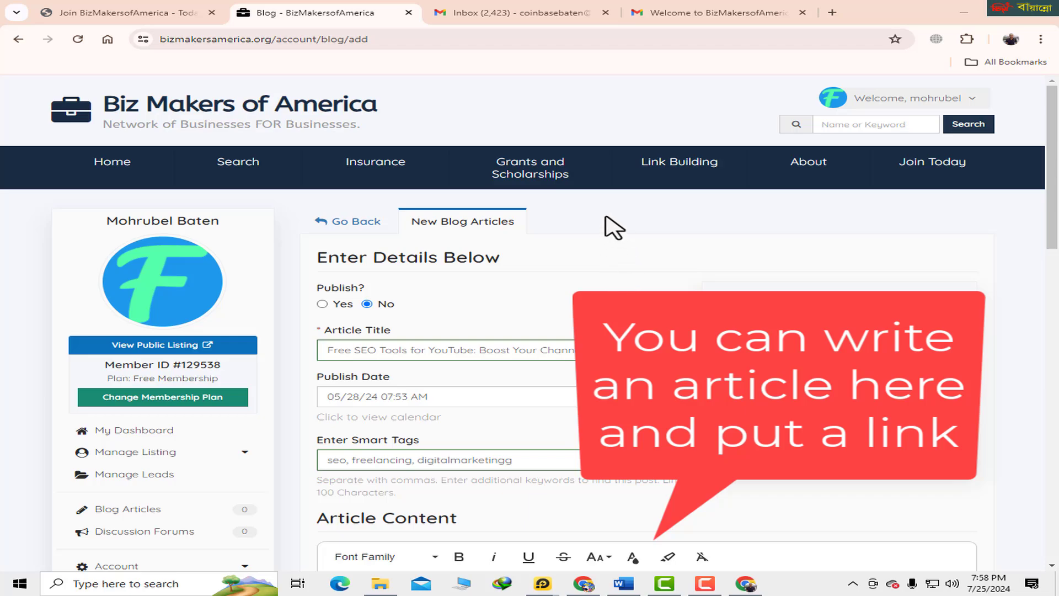
pyautogui.click(587, 589)
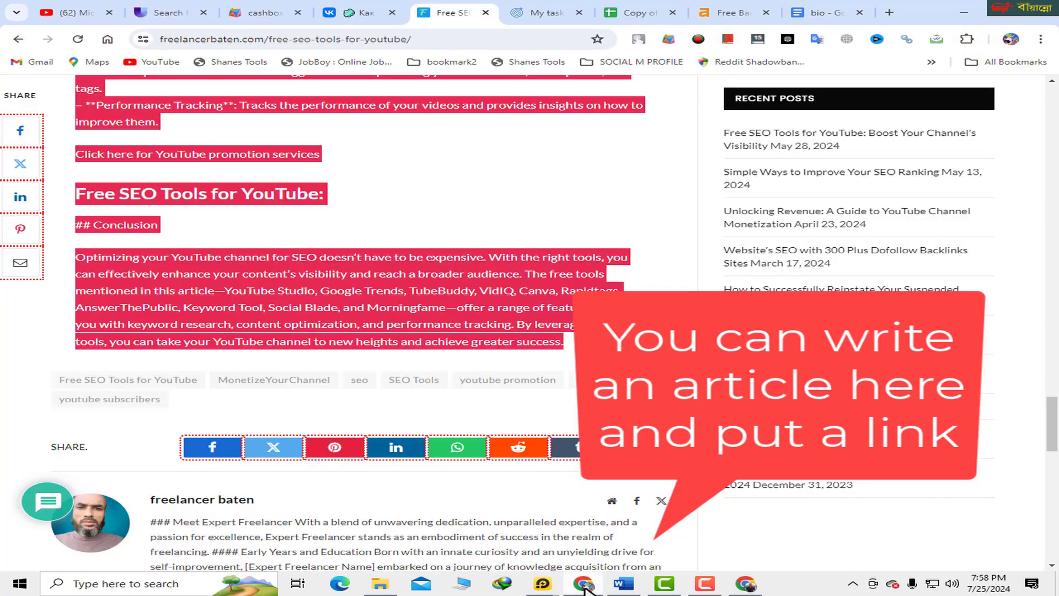
pyautogui.scroll(6, 441, 189)
pyautogui.scroll(20, 446, 205)
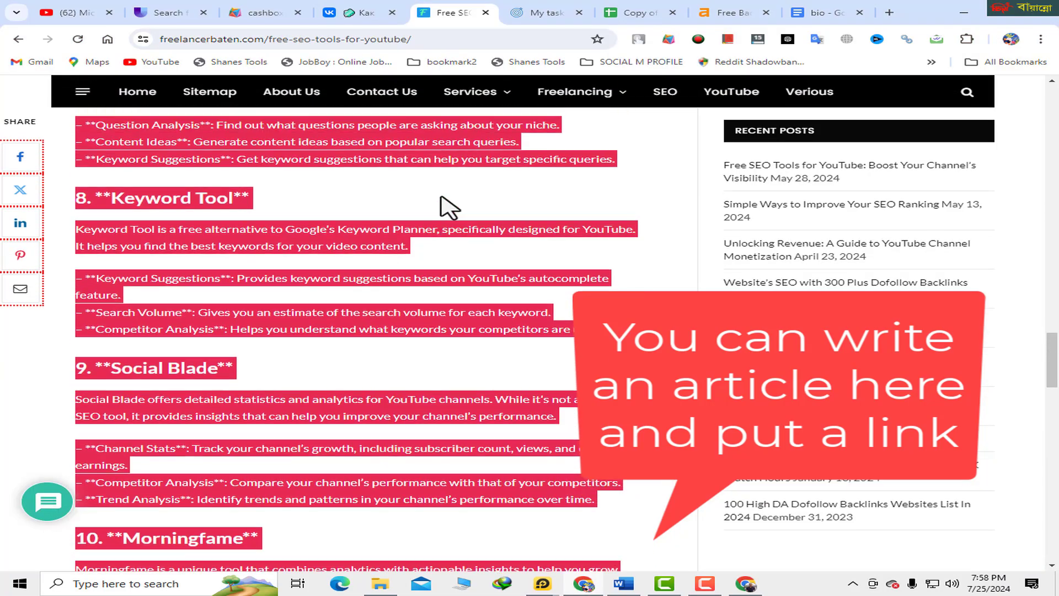
pyautogui.scroll(20, 452, 212)
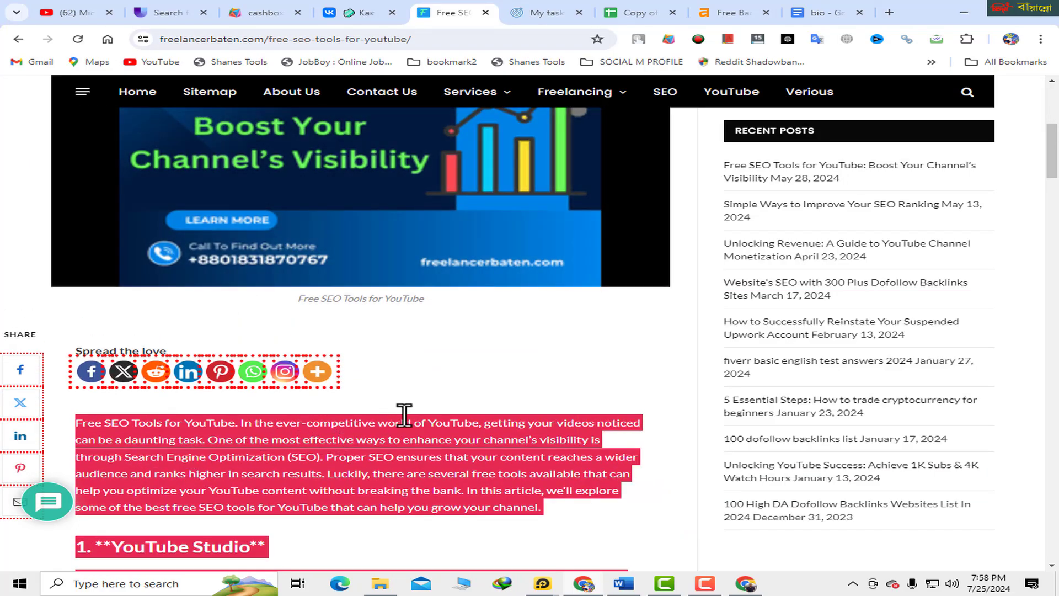
pyautogui.scroll(-5, 436, 403)
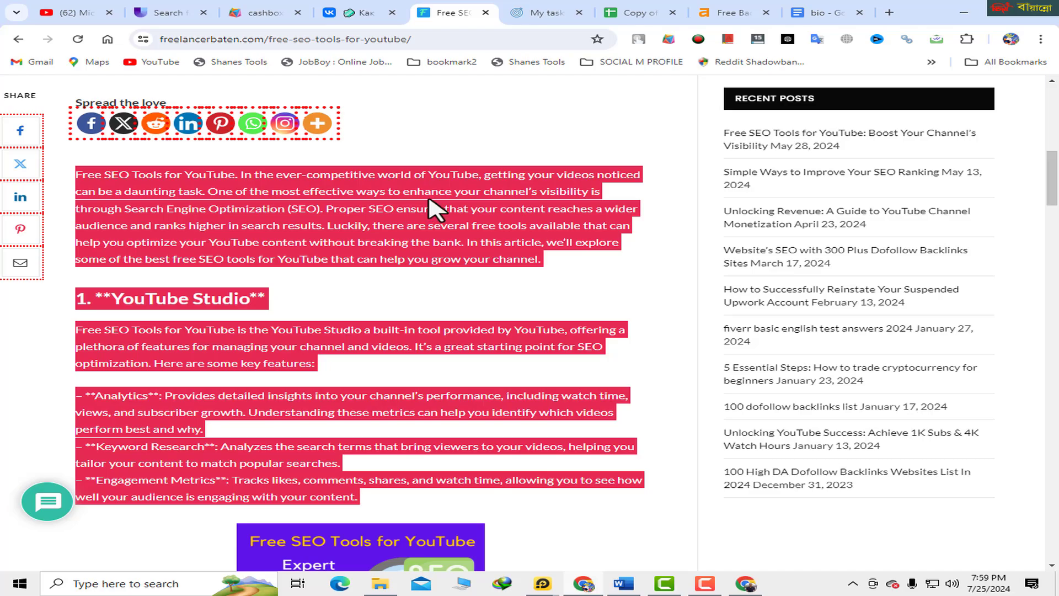
pyautogui.rightClick(435, 210)
pyautogui.click(504, 212)
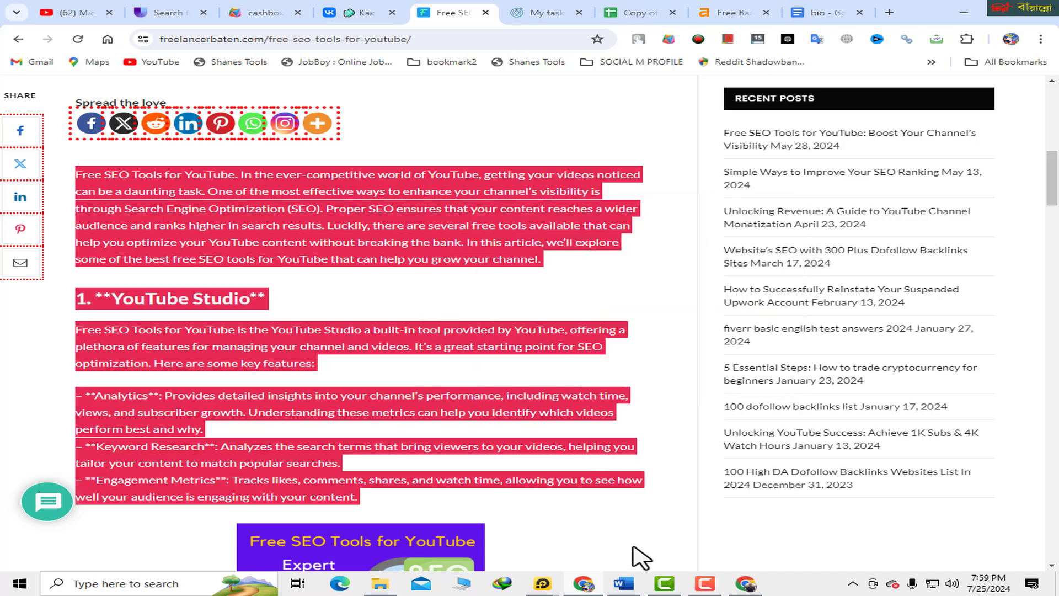
# Return to the new blog article form and paste the copied text into the Article Content editor.
pyautogui.click(747, 580)
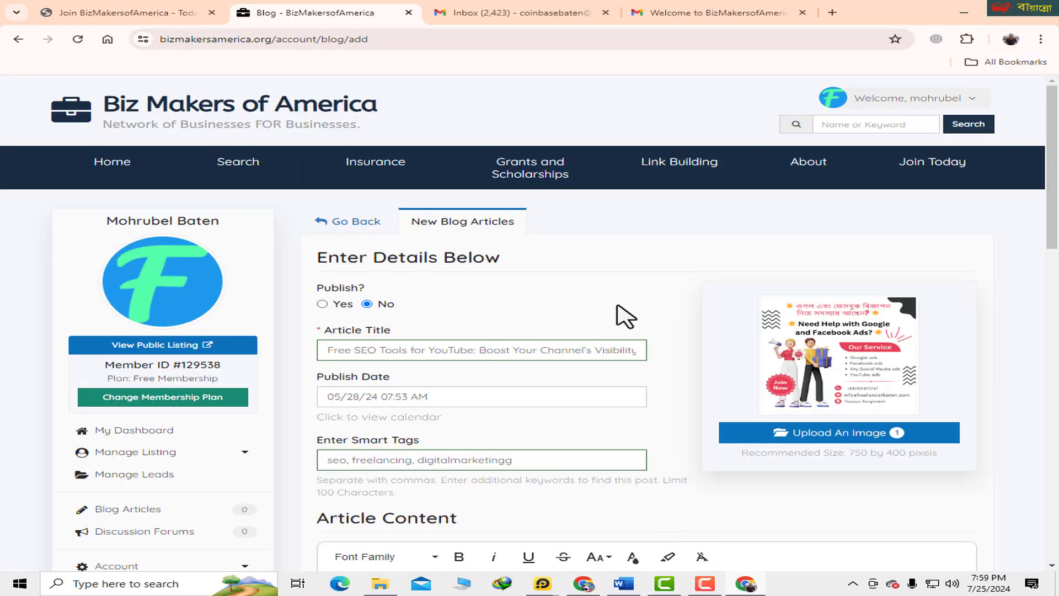
pyautogui.scroll(-1, 717, 289)
pyautogui.scroll(-4, 712, 290)
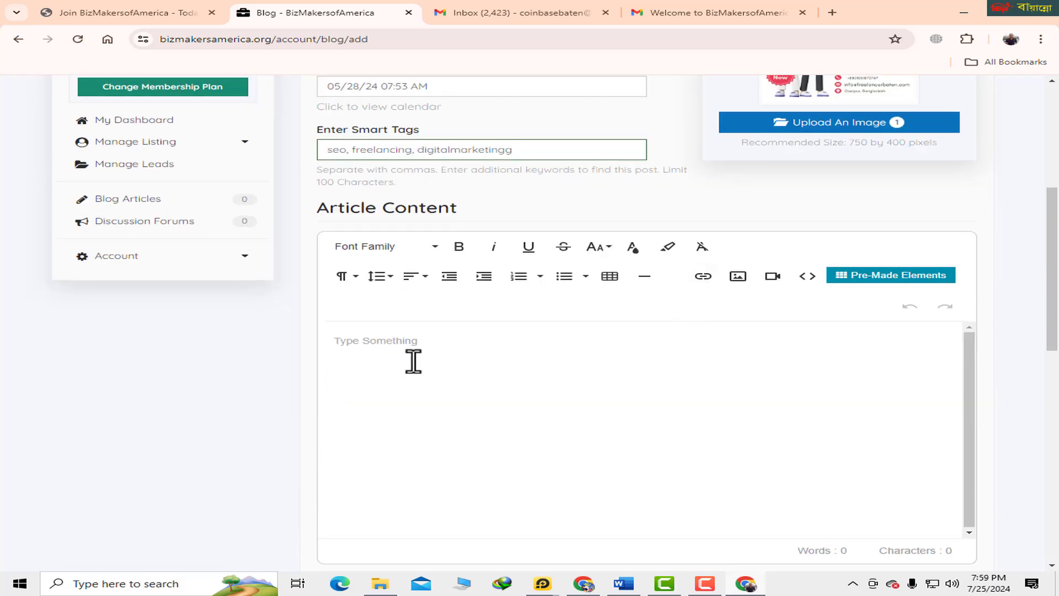
pyautogui.click(393, 348)
pyautogui.rightClick(393, 347)
pyautogui.click(458, 215)
# Review the pasted article from its beginning, and check the article title, publish date and smart tags.
pyautogui.scroll(10, 610, 450)
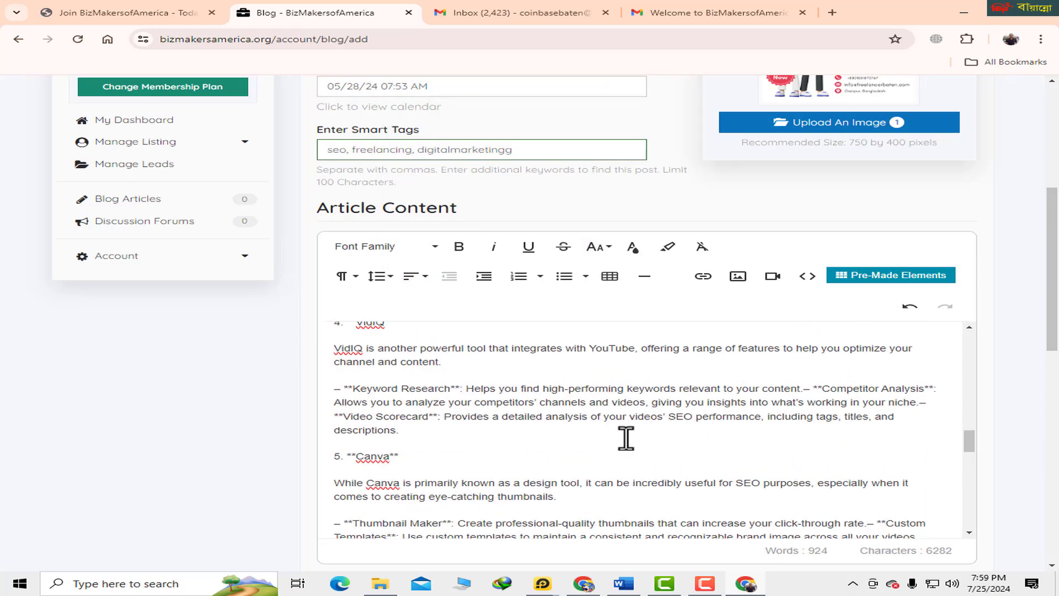
pyautogui.scroll(10, 629, 438)
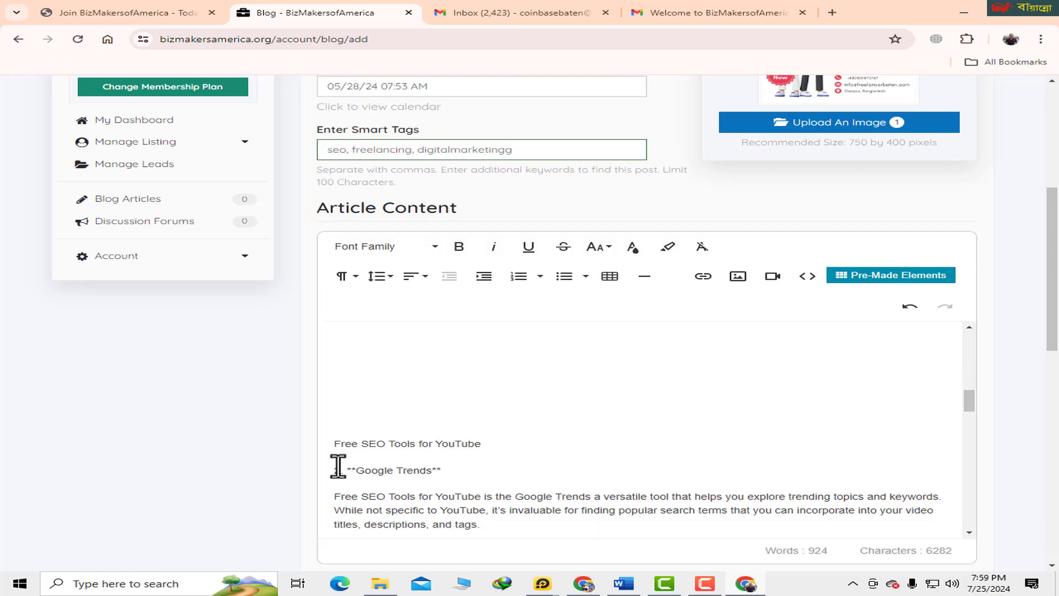
pyautogui.scroll(5, 414, 436)
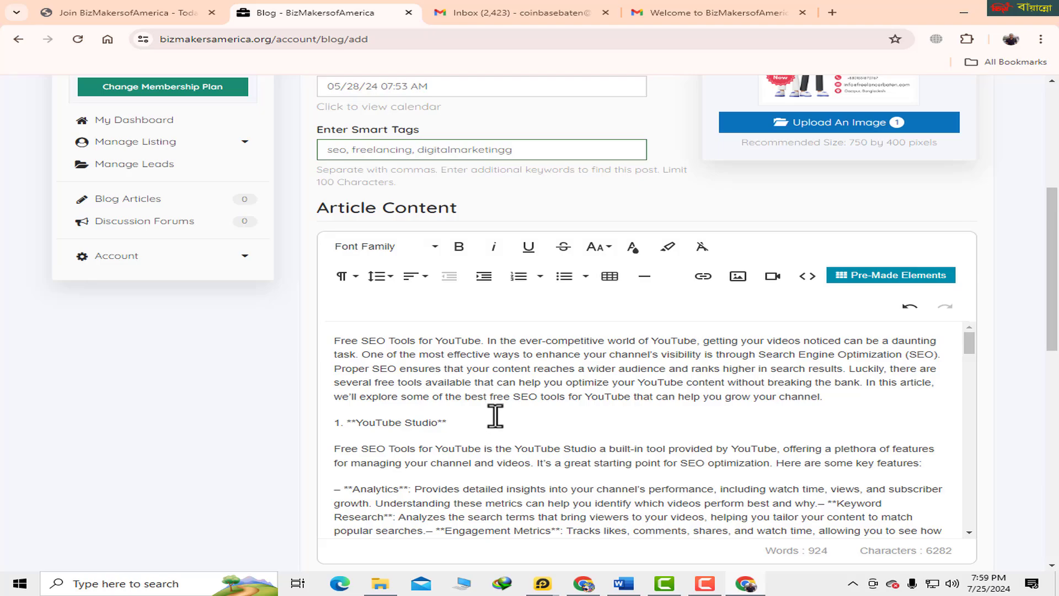
pyautogui.scroll(3, 492, 422)
pyautogui.click(457, 229)
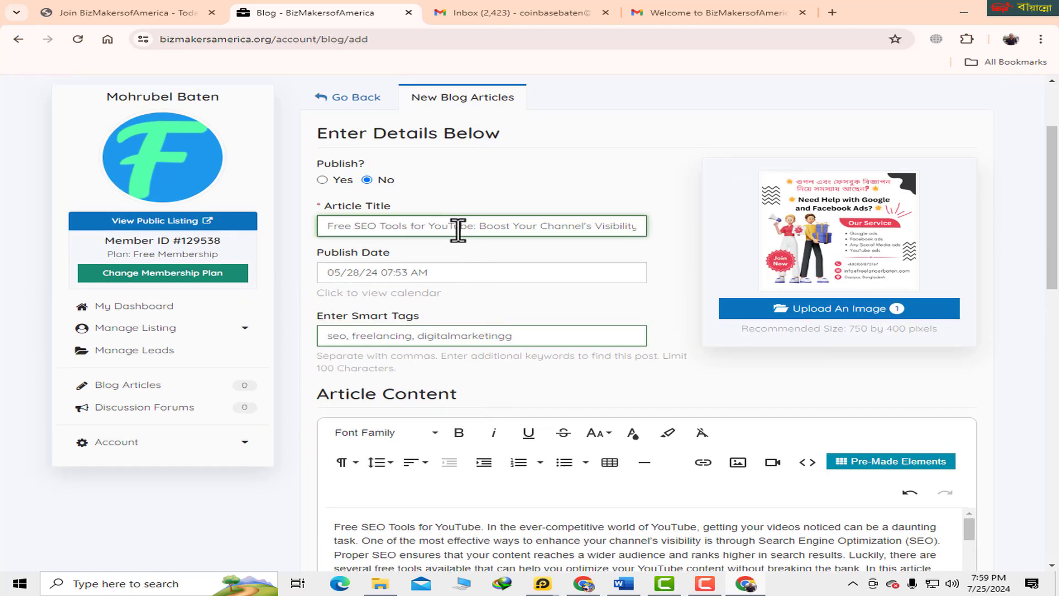
pyautogui.moveTo(562, 227); pyautogui.dragTo(568, 227)
pyautogui.doubleClick(463, 272)
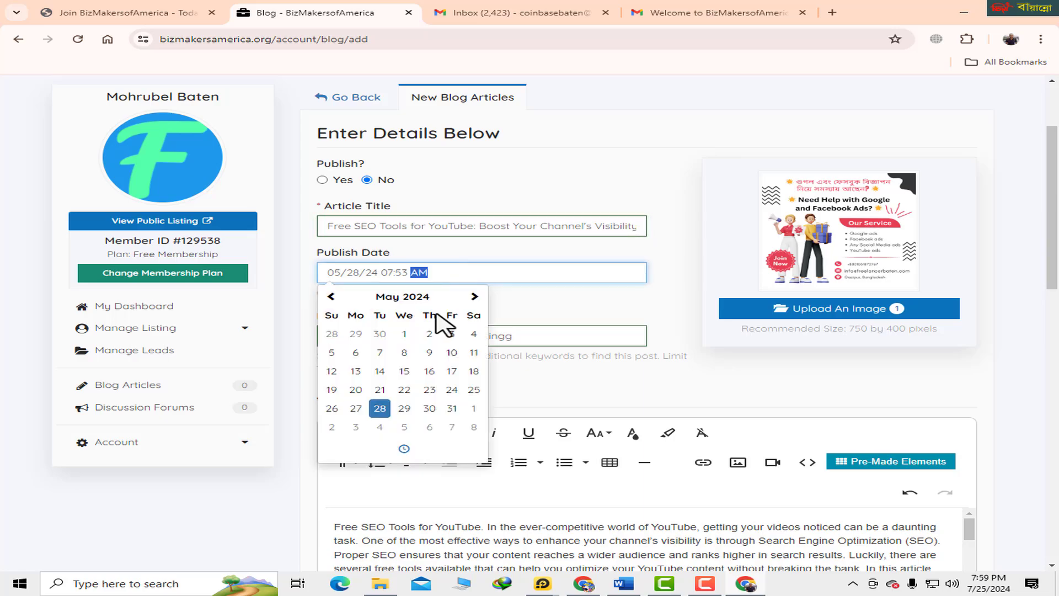
pyautogui.click(567, 401)
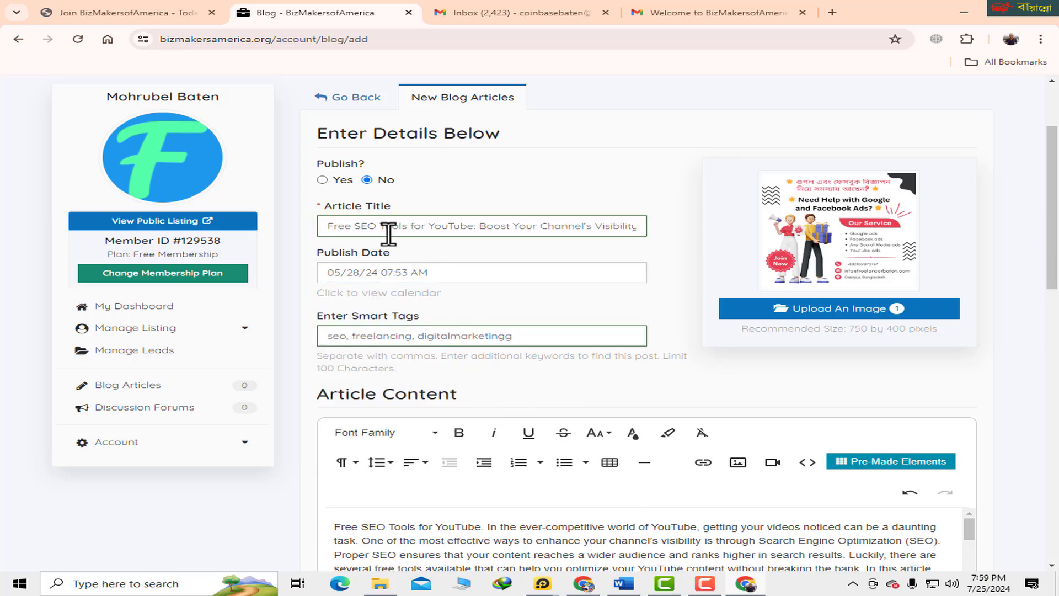
pyautogui.click(538, 336)
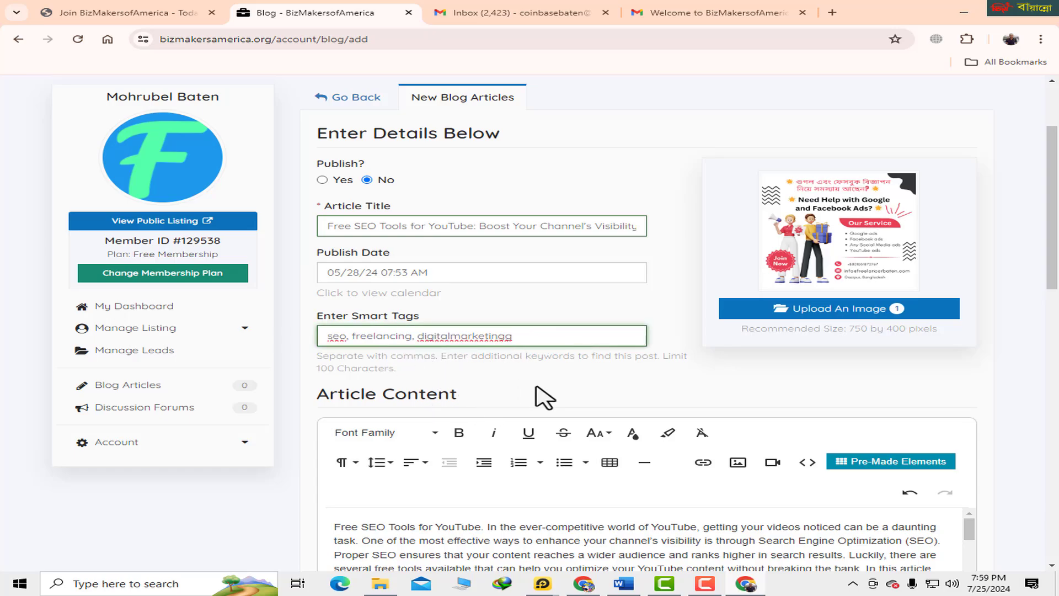
# Save the blog article and open its post page.
pyautogui.scroll(-2, 552, 397)
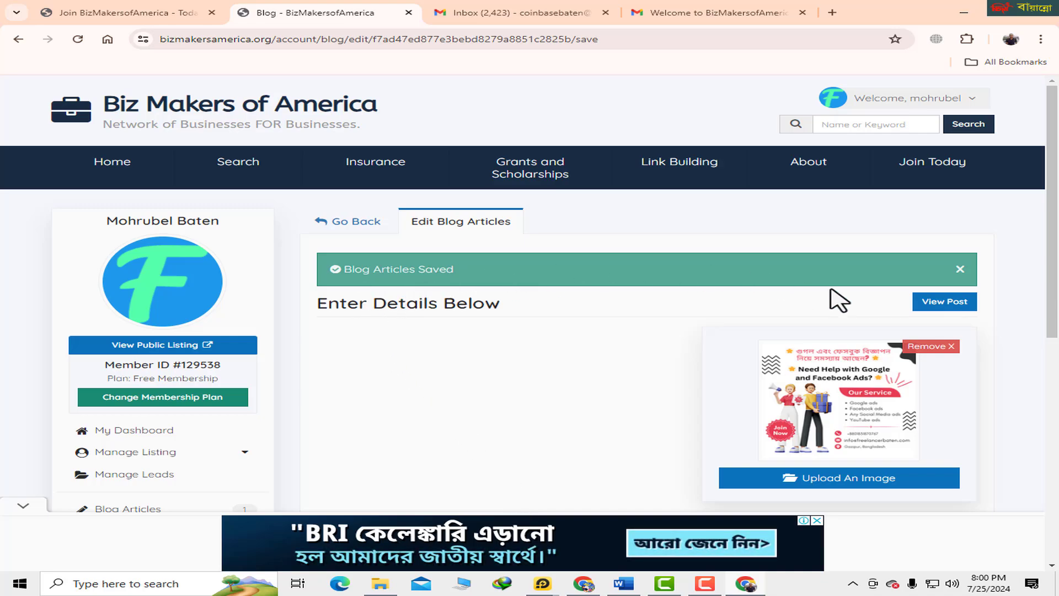
pyautogui.click(945, 303)
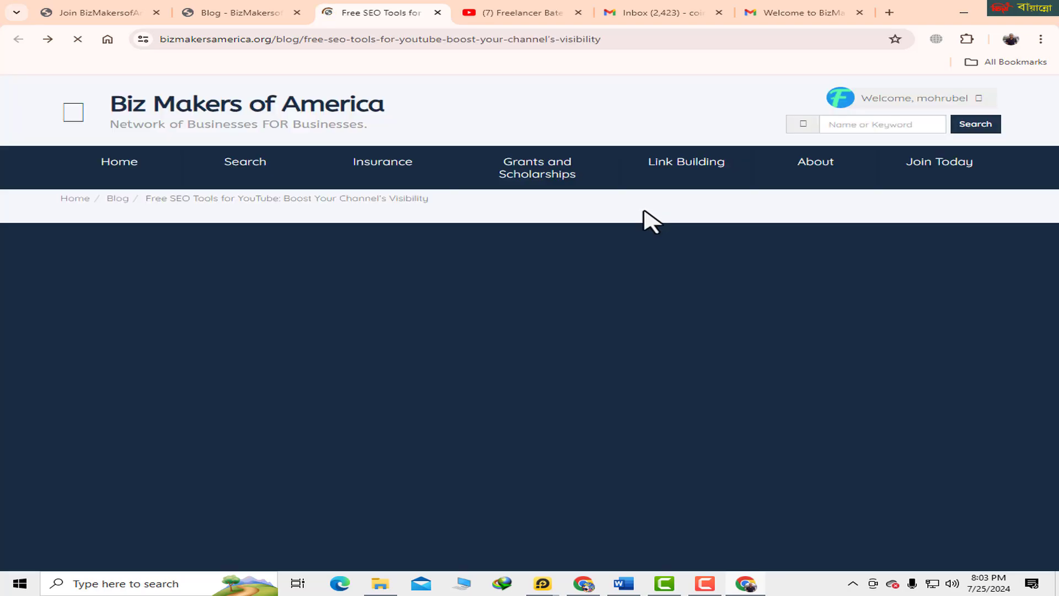
# Review the published blog post's image and article text, and open the author's member listing, dismissing the ad.
pyautogui.scroll(-2, 640, 276)
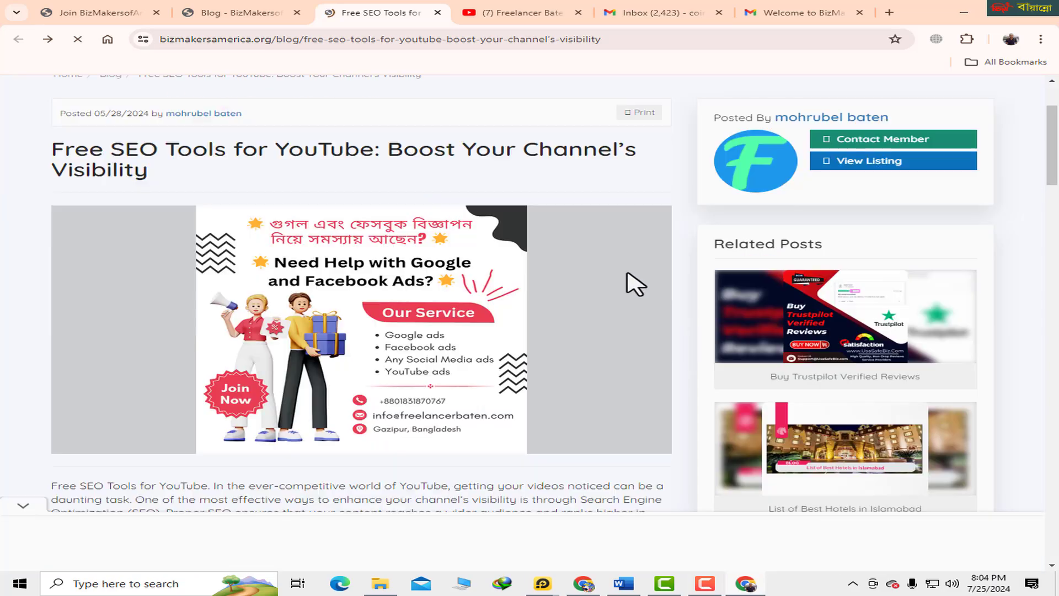
pyautogui.scroll(-3, 629, 289)
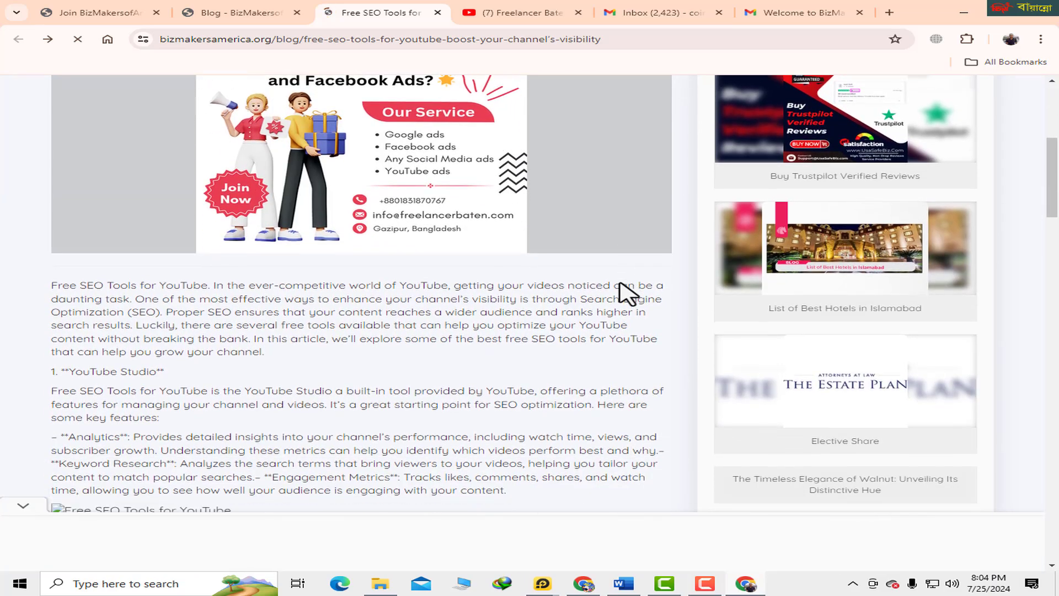
pyautogui.scroll(-3, 626, 291)
pyautogui.scroll(2, 618, 284)
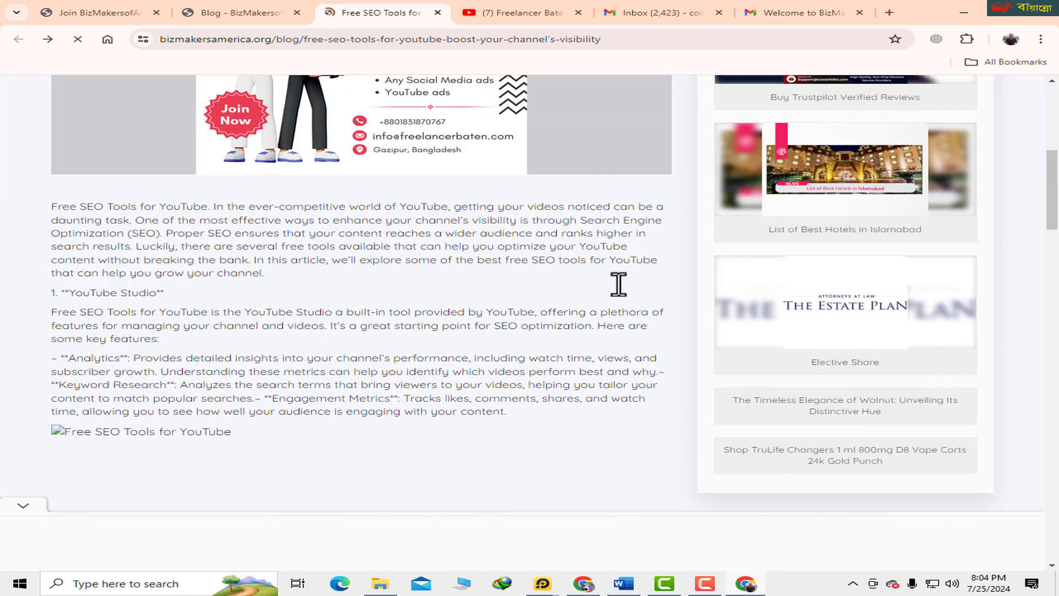
pyautogui.scroll(5, 618, 284)
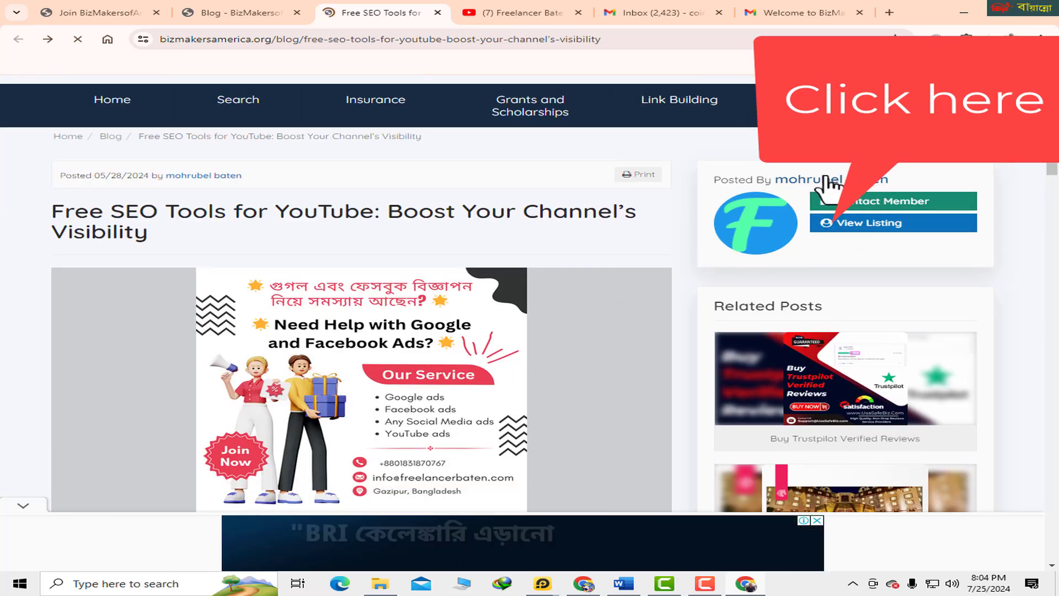
pyautogui.click(856, 224)
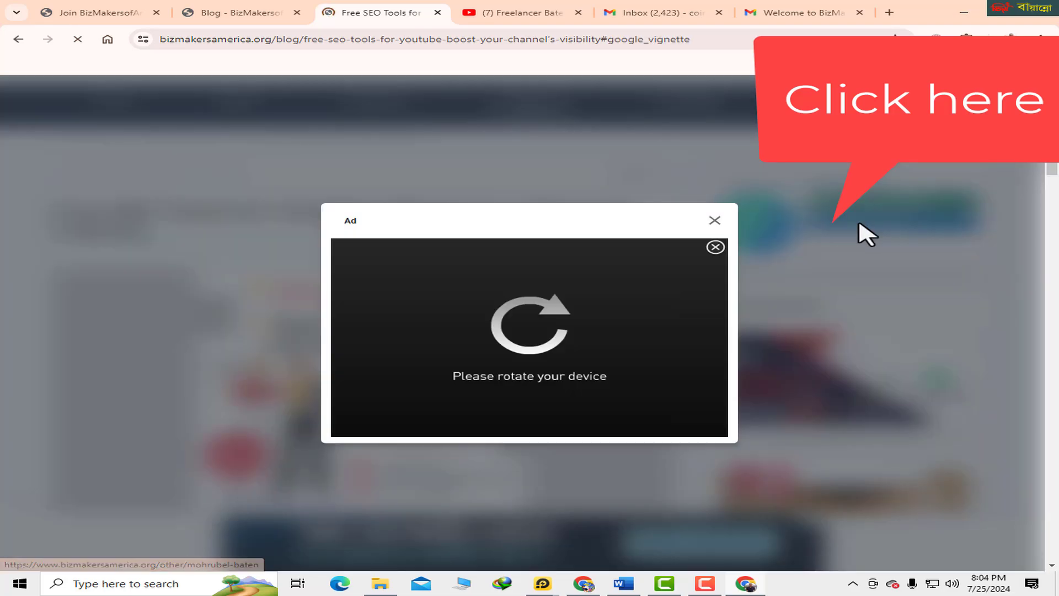
pyautogui.click(715, 221)
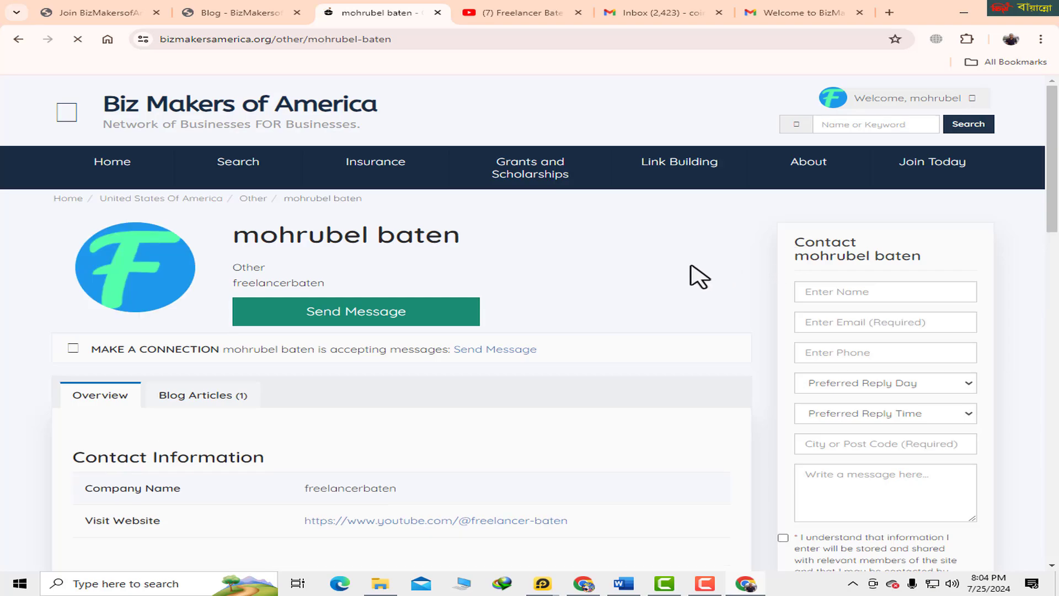
# Inspect the HTML of the Visit Website link in the listing's contact information, close the inspector, and open the linked YouTube channel.
pyautogui.scroll(-2, 696, 276)
pyautogui.scroll(-1, 697, 276)
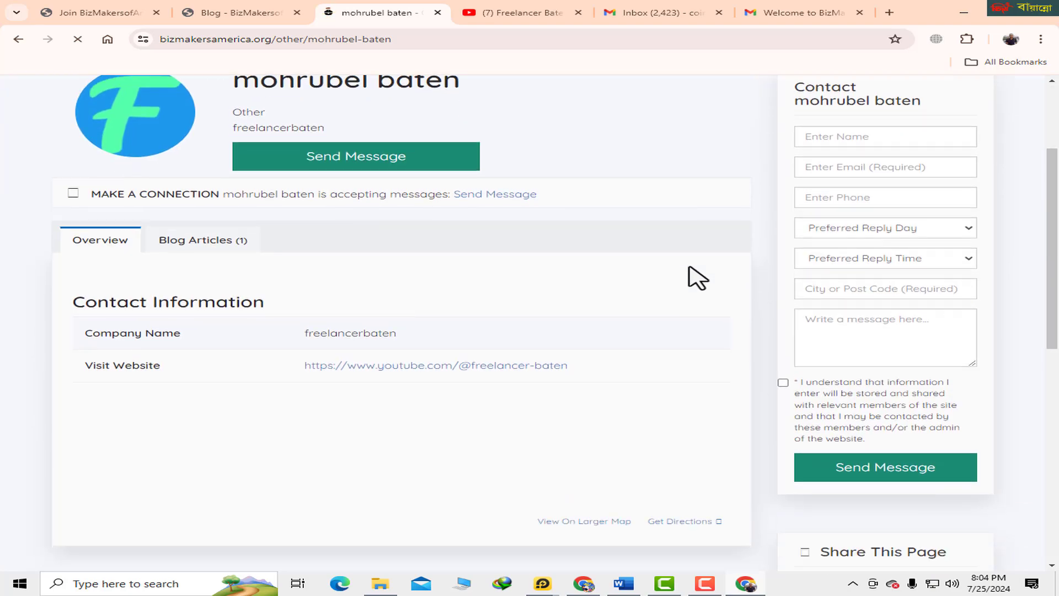
pyautogui.rightClick(411, 339)
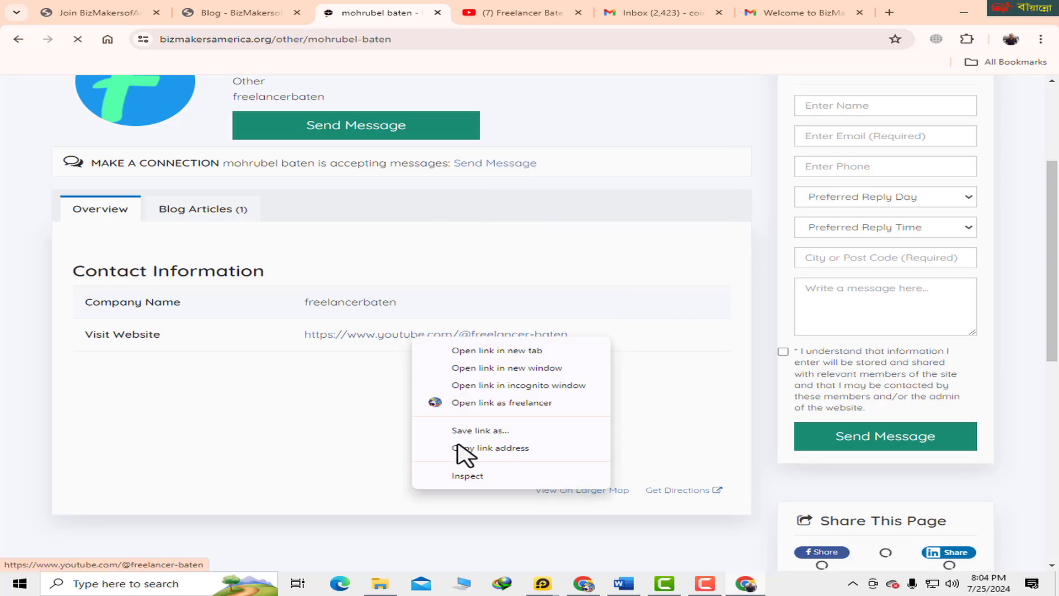
pyautogui.click(461, 475)
pyautogui.hotkey('ctrl', 'shift', 'i')
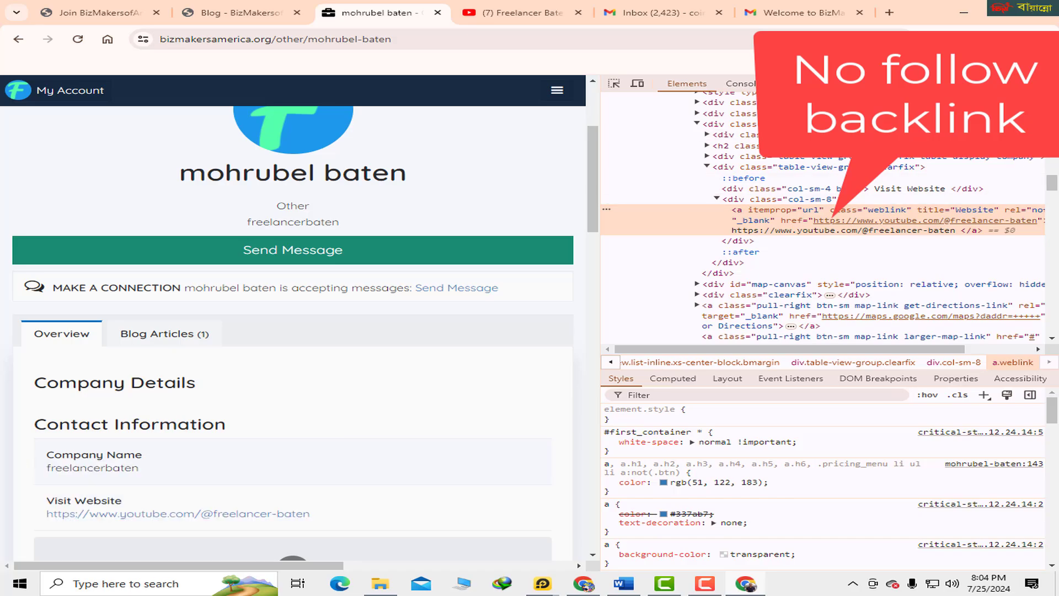
pyautogui.click(1048, 83)
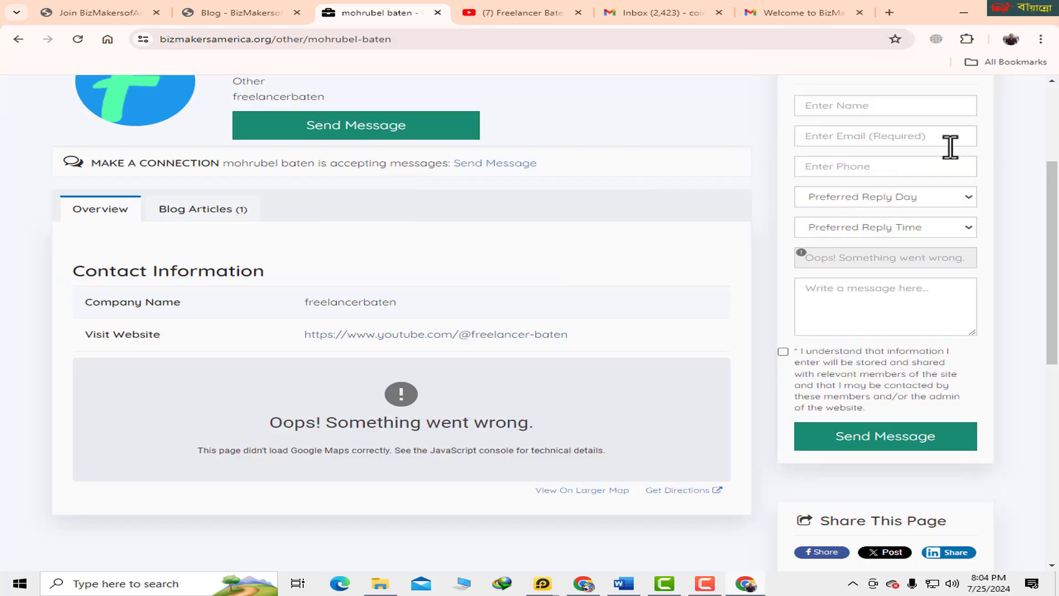
pyautogui.click(469, 340)
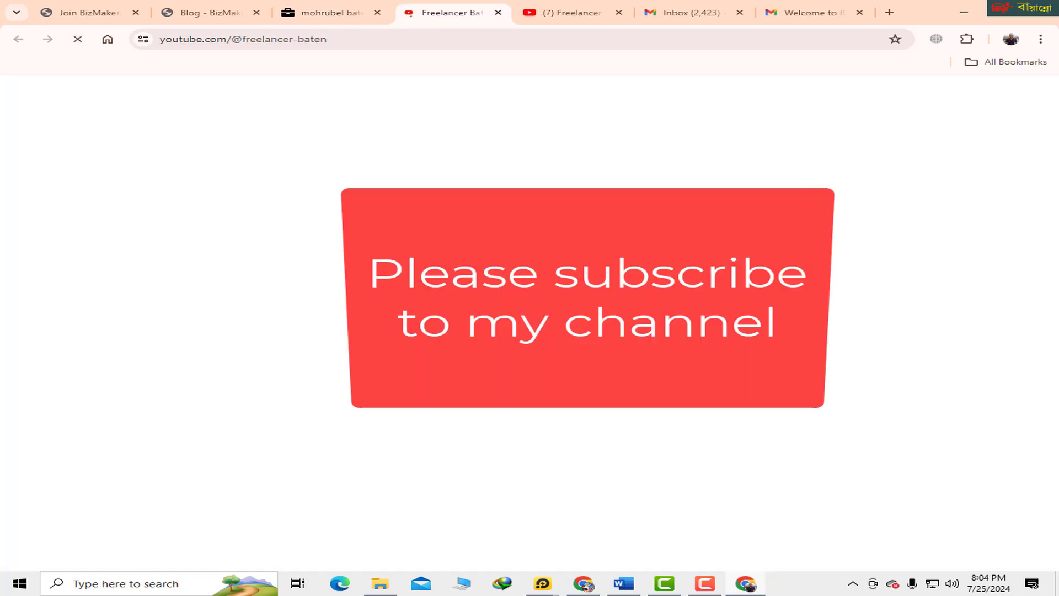